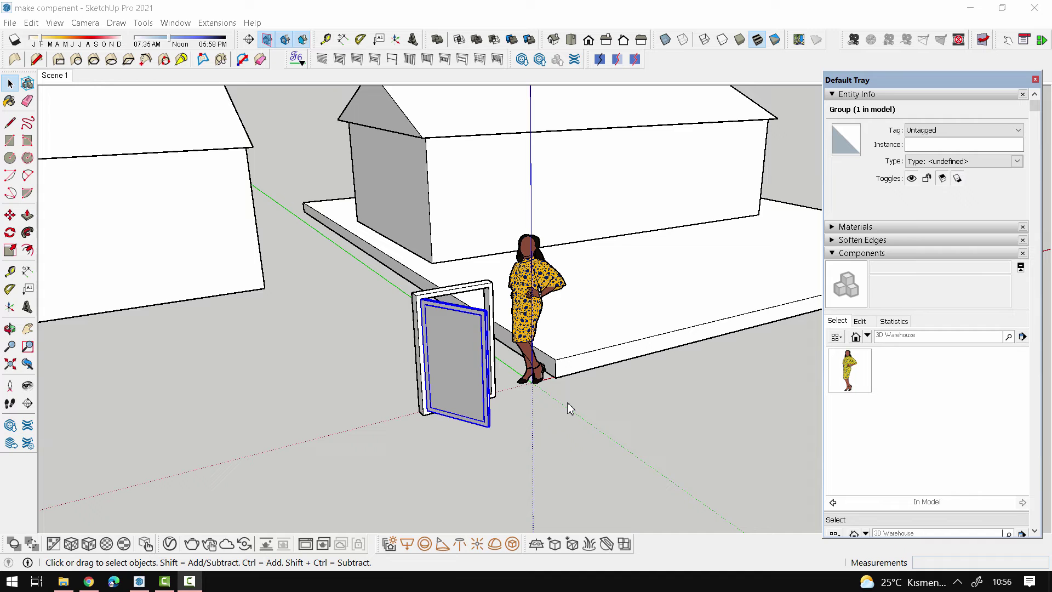
- Orbit and zoom around the door and houses to inspect the door group
mouse_move(511, 352)
middle_mouse_down()
mouse_move(606, 380)
mouse_move(599, 463)
mouse_move(595, 387)
middle_mouse_up()
scroll(587, 477, "down", 3)
scroll(485, 387, "up", 3)
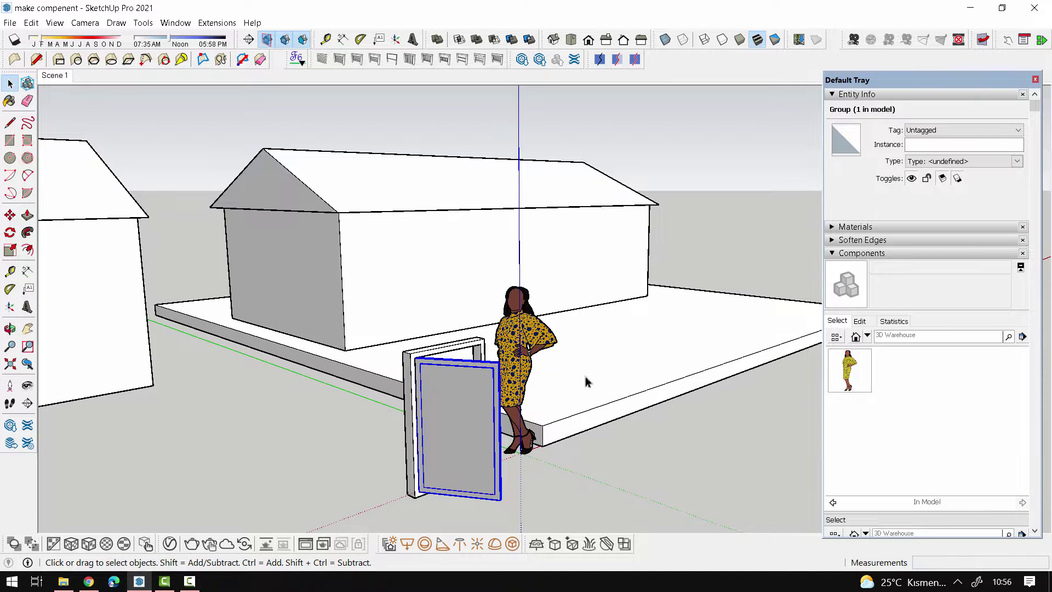
mouse_move(441, 428)
middle_mouse_down()
mouse_move(479, 383)
mouse_move(479, 425)
middle_mouse_up()
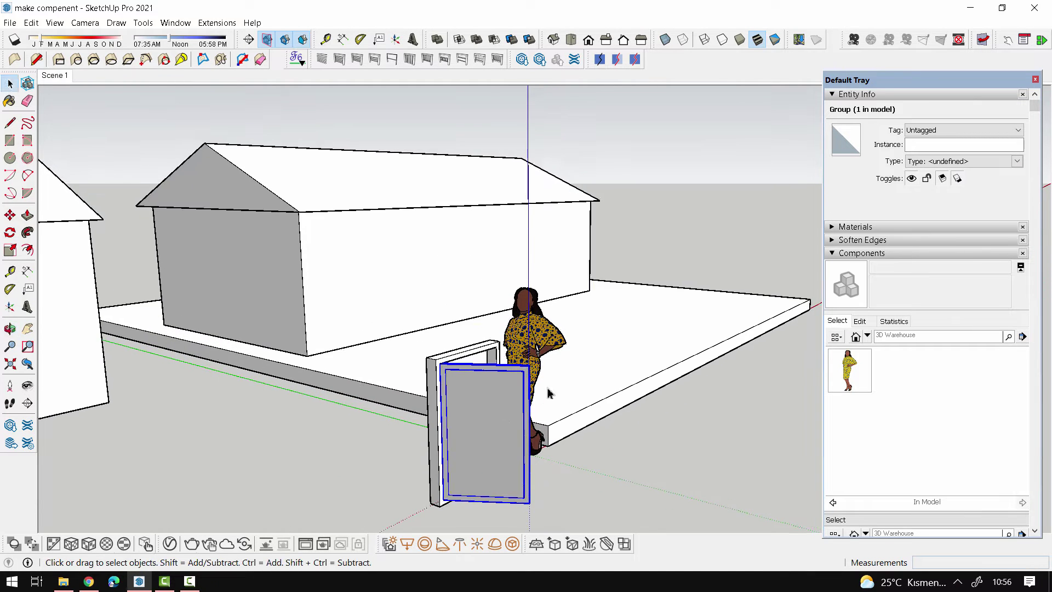
scroll(549, 392, "down", 2)
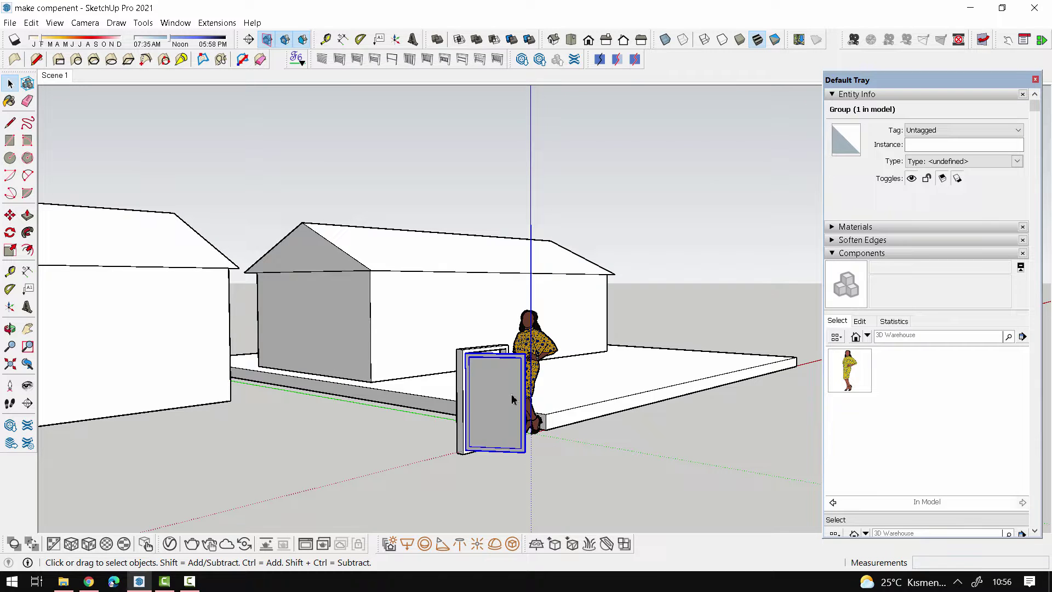
middle_click_drag(511, 398, 499, 486)
scroll(496, 450, "up", 2)
scroll(492, 411, "up", 2)
scroll(490, 376, "up", 2)
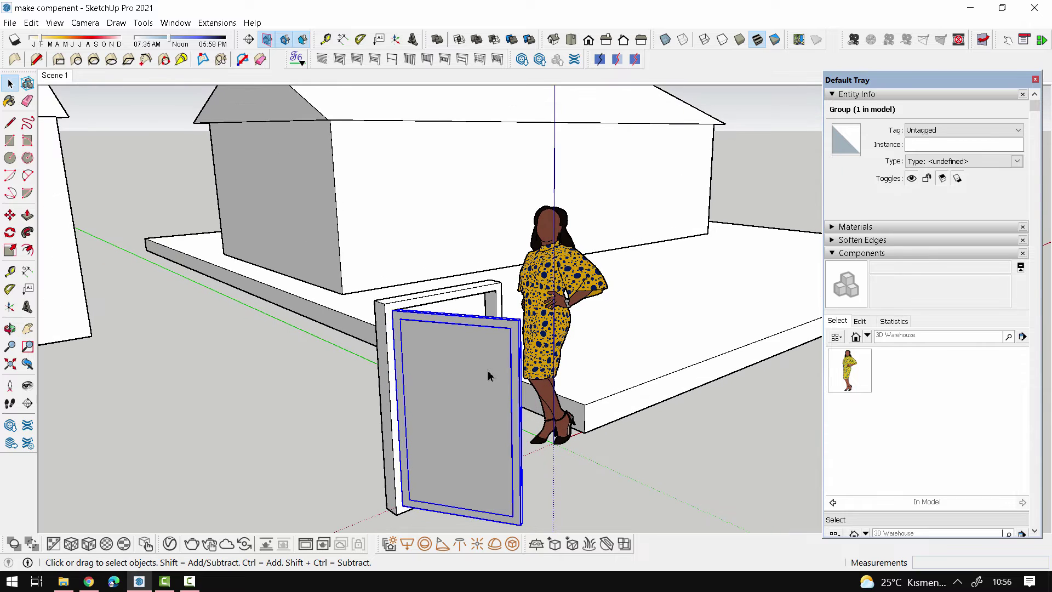
mouse_move(385, 305)
middle_mouse_down()
mouse_move(357, 376)
mouse_move(482, 385)
mouse_move(500, 376)
middle_mouse_up()
scroll(521, 389, "down", 2)
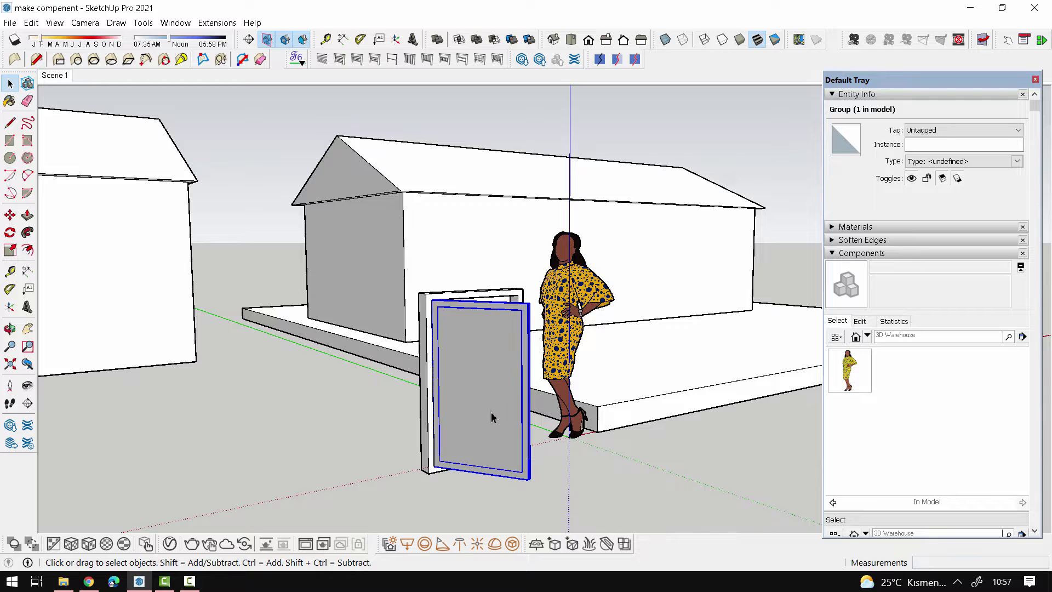
scroll(464, 333, "up", 2)
scroll(464, 333, "up", 2)
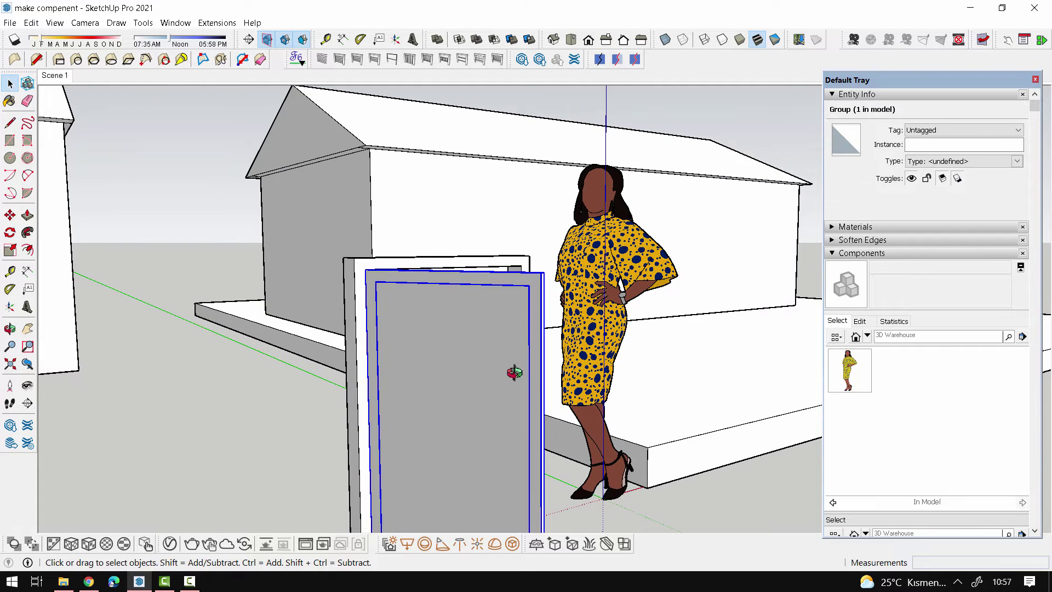
mouse_move(464, 332)
middle_mouse_down()
mouse_move(425, 421)
mouse_move(376, 403)
middle_mouse_up()
- Select the door group and explode it into loose geometry
triple_click(469, 270)
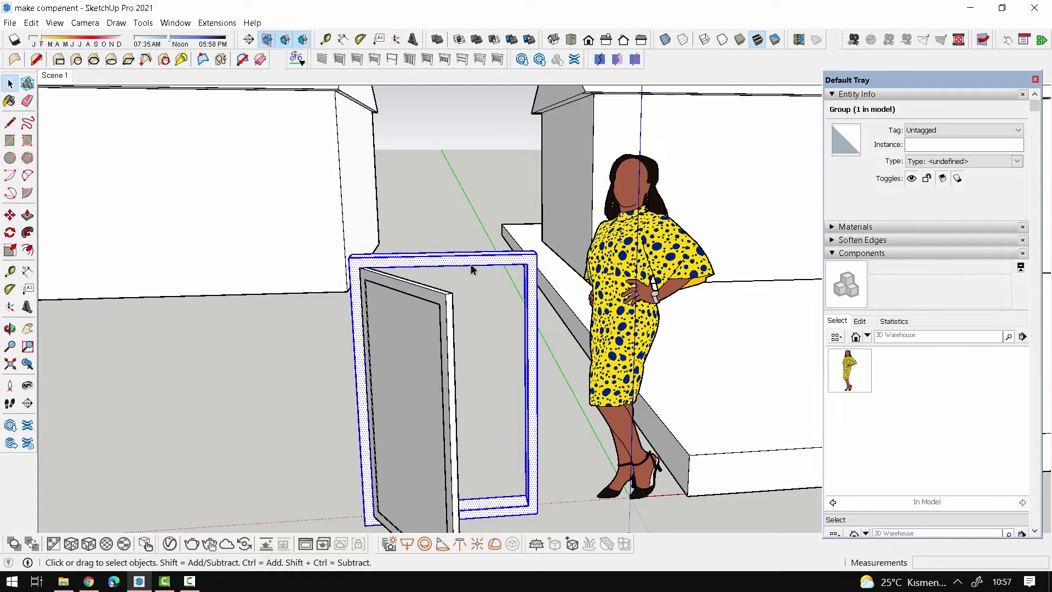
scroll(542, 329, "up", 4)
mouse_move(547, 352)
middle_mouse_down()
mouse_move(555, 336)
mouse_move(534, 306)
middle_mouse_up()
left_click(535, 305)
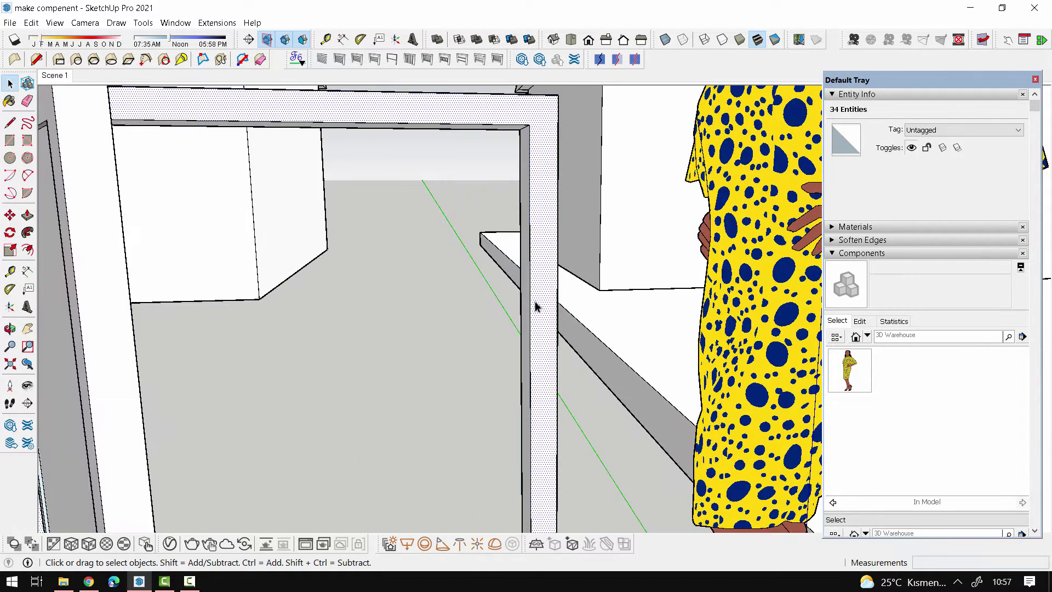
scroll(537, 307, "down", 3)
left_click(387, 296)
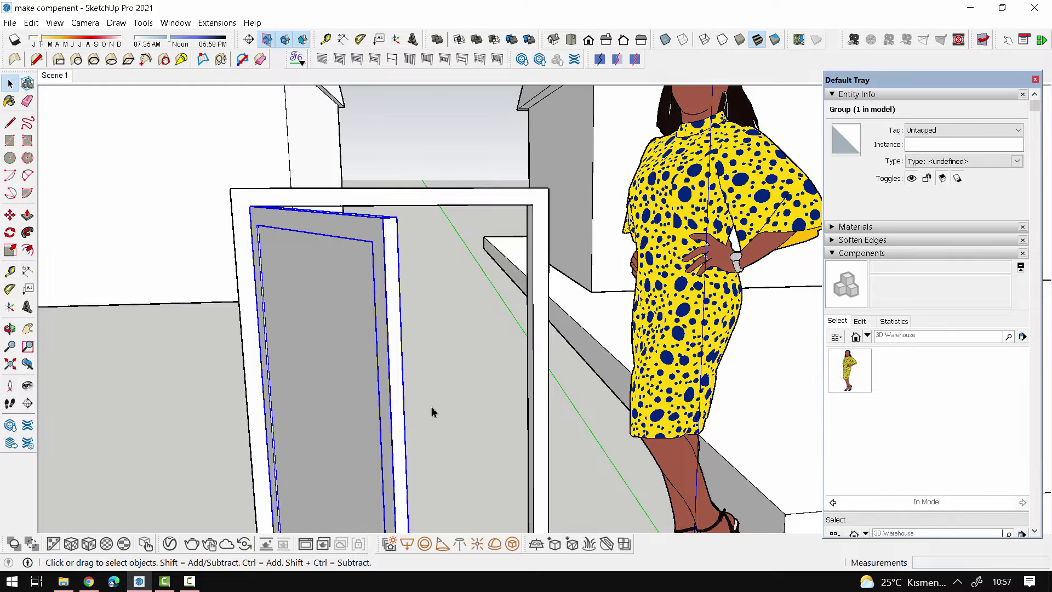
scroll(433, 411, "down", 4)
mouse_move(512, 370)
middle_mouse_down()
mouse_move(536, 356)
mouse_move(457, 327)
middle_mouse_up()
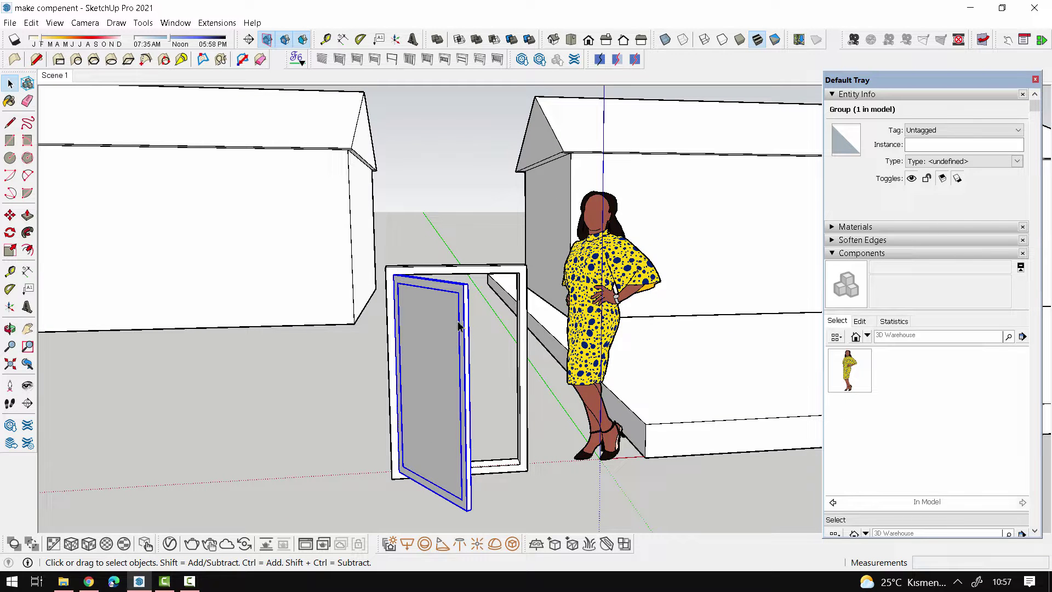
right_click(444, 332)
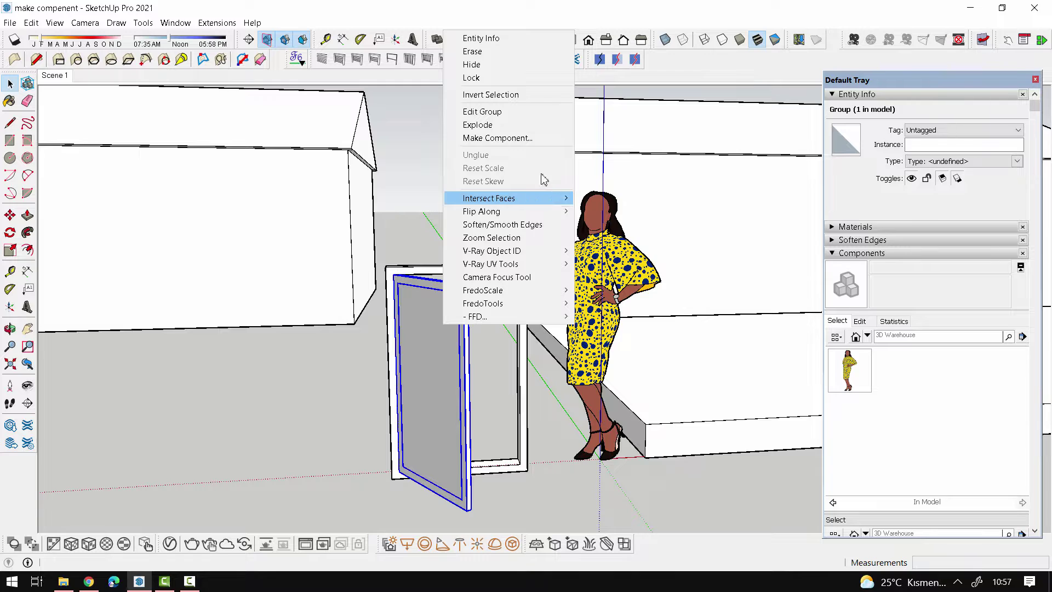
left_click(505, 124)
mouse_move(505, 125)
middle_mouse_down()
mouse_move(419, 331)
mouse_move(481, 425)
middle_mouse_up()
- Select the exploded door and frame geometry and choose Make Component
left_click_drag(498, 258, 385, 492)
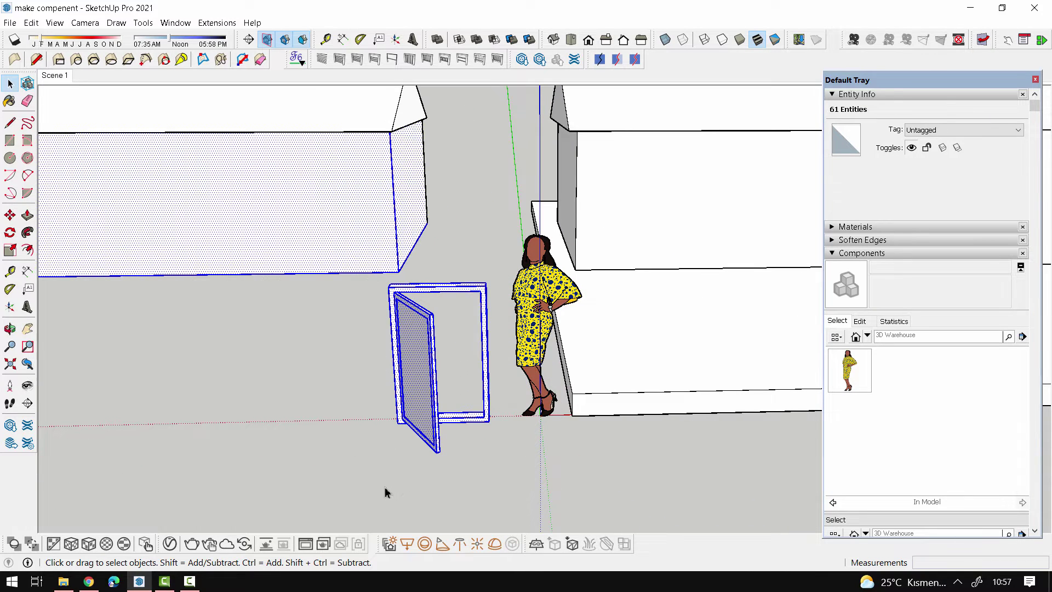
mouse_move(385, 492)
middle_mouse_down()
mouse_move(511, 446)
mouse_move(508, 387)
middle_mouse_up()
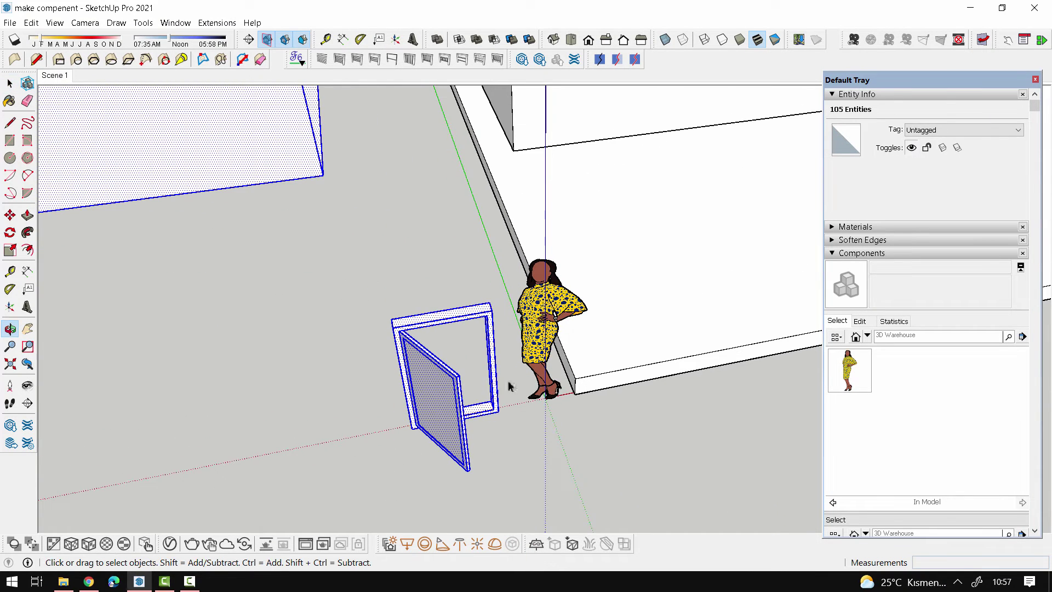
middle_click_drag(374, 507, 469, 391)
right_click(464, 393)
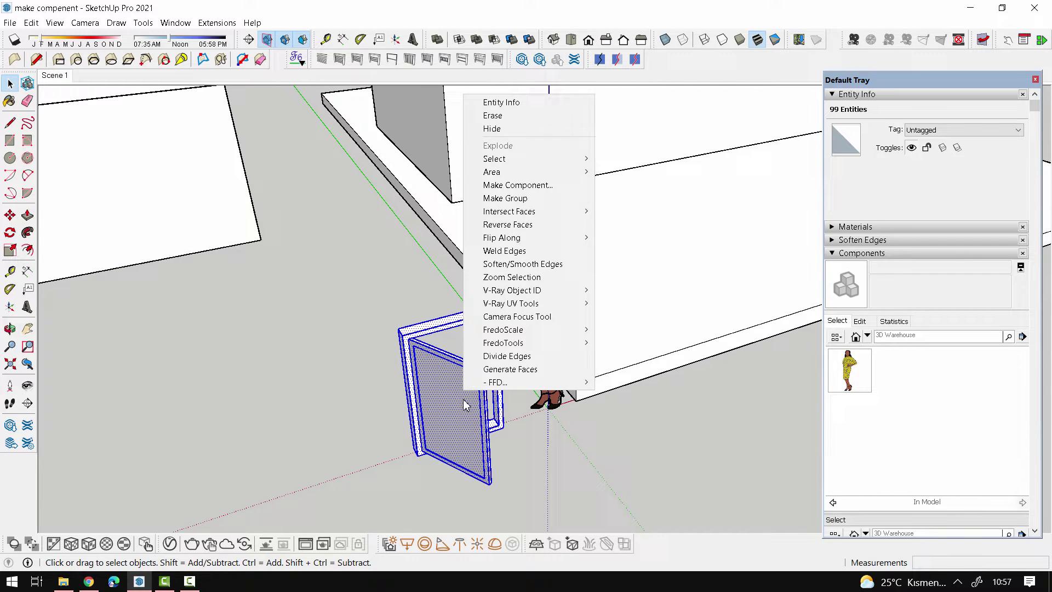
left_click(529, 186)
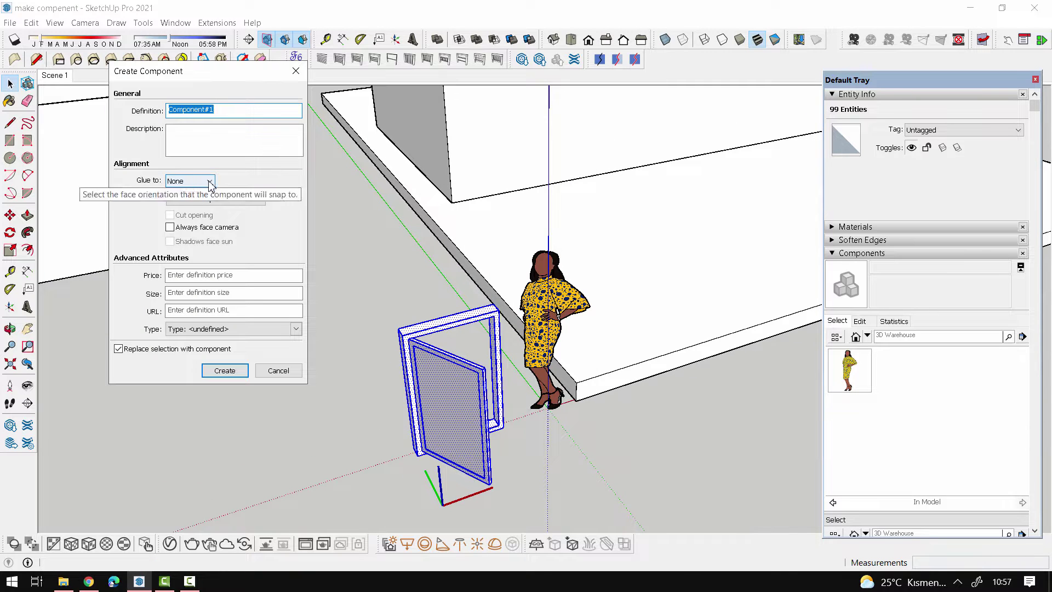
- Set the new component's Glue to Any, with Cut opening, and start redefining its axes
left_click(186, 182)
left_click(173, 201)
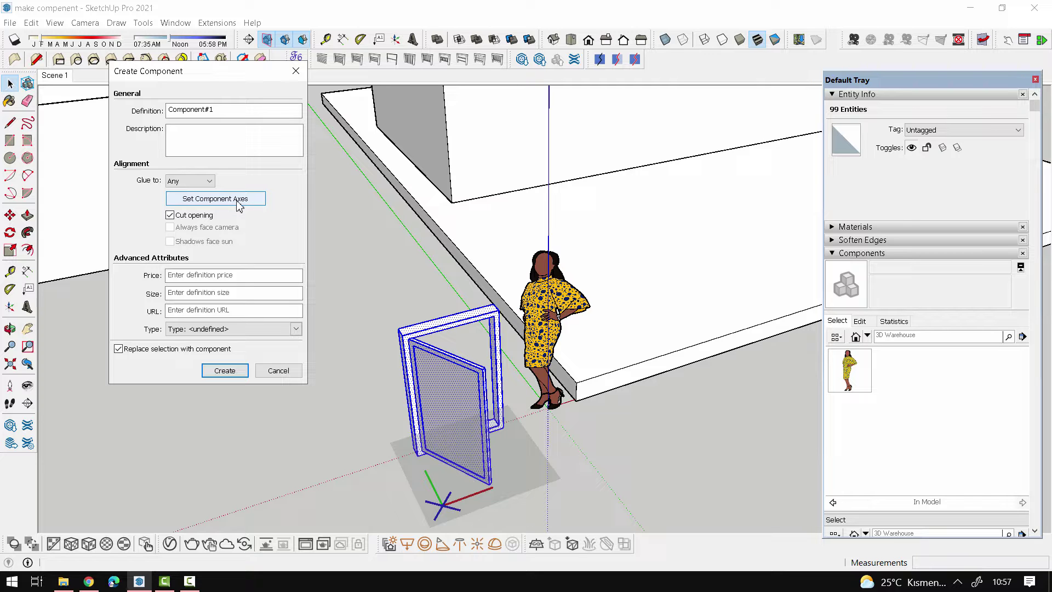
left_click(238, 204)
scroll(493, 439, "up", 3)
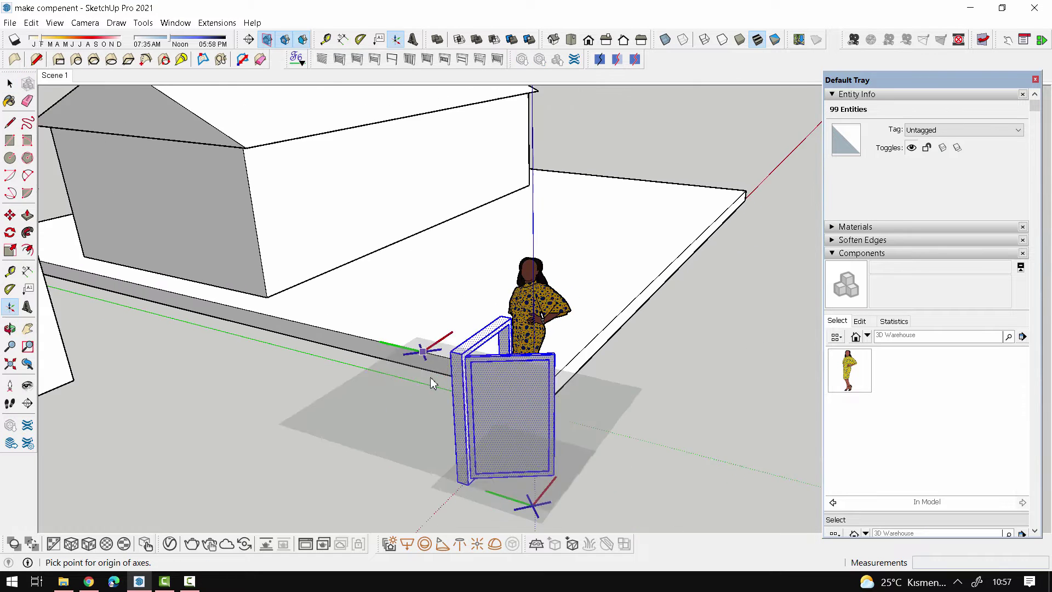
scroll(504, 482, "up", 2)
- Try placing the axes origin near the frame's bottom corner, orbiting to see it
scroll(450, 443, "up", 5)
mouse_move(450, 442)
middle_mouse_down()
mouse_move(375, 481)
mouse_move(400, 441)
middle_mouse_up()
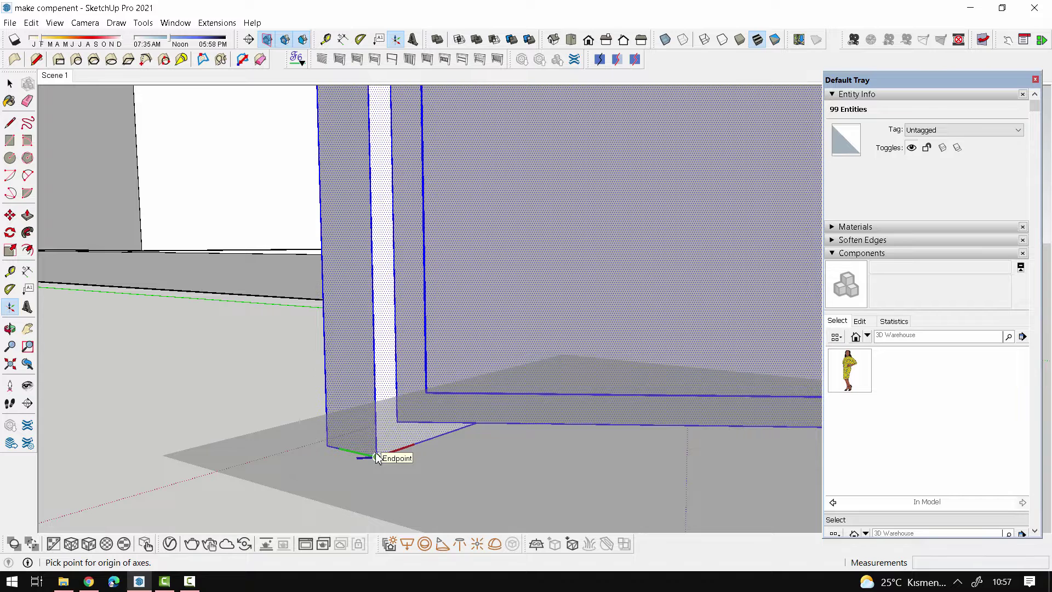
left_click(351, 451)
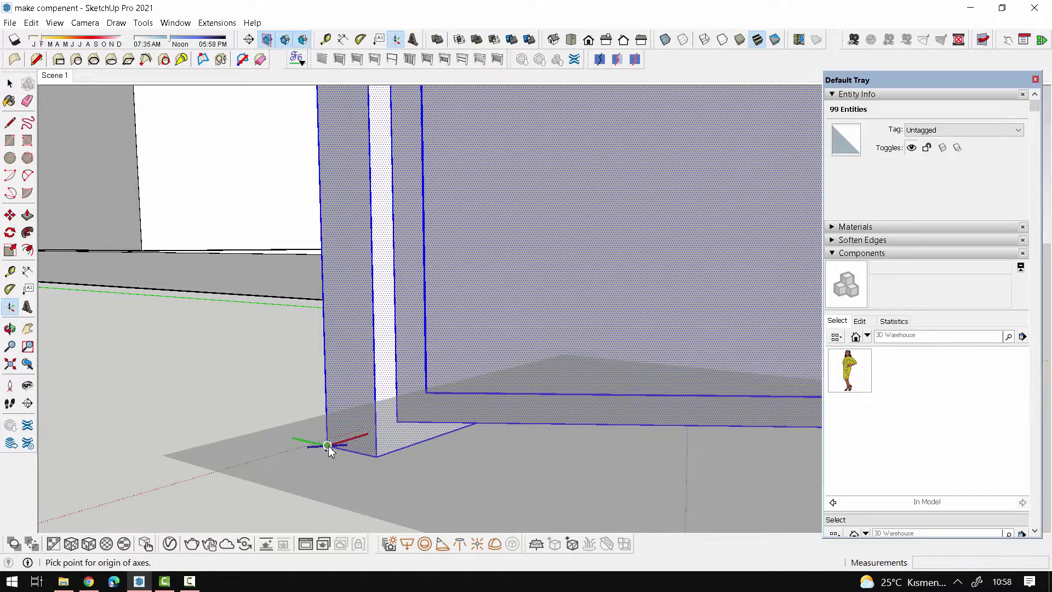
mouse_move(329, 442)
middle_mouse_down()
mouse_move(546, 452)
mouse_move(477, 482)
middle_mouse_up()
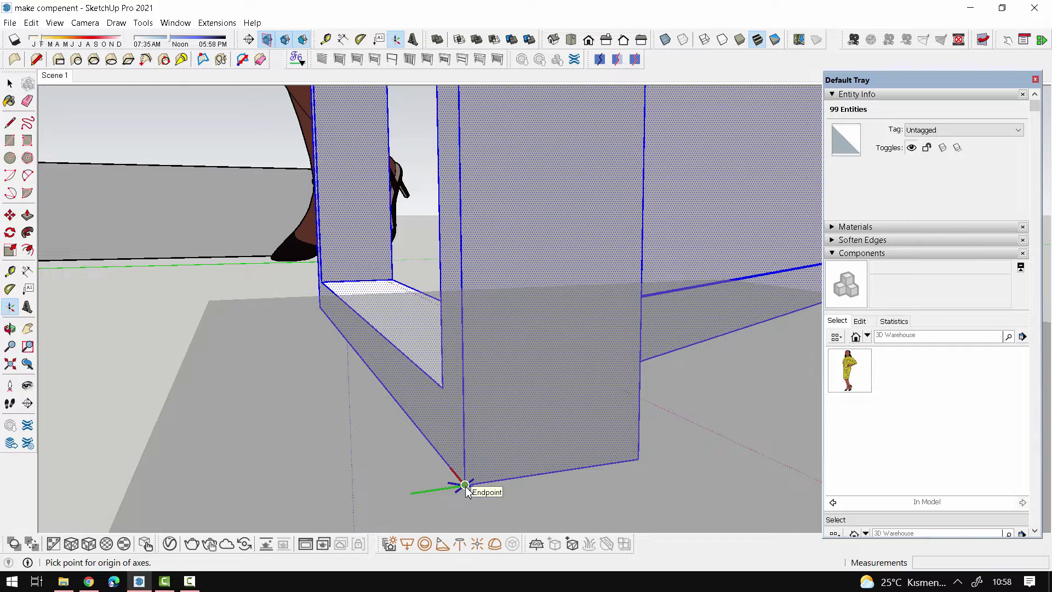
left_click(465, 486)
middle_click_drag(498, 399, 451, 476)
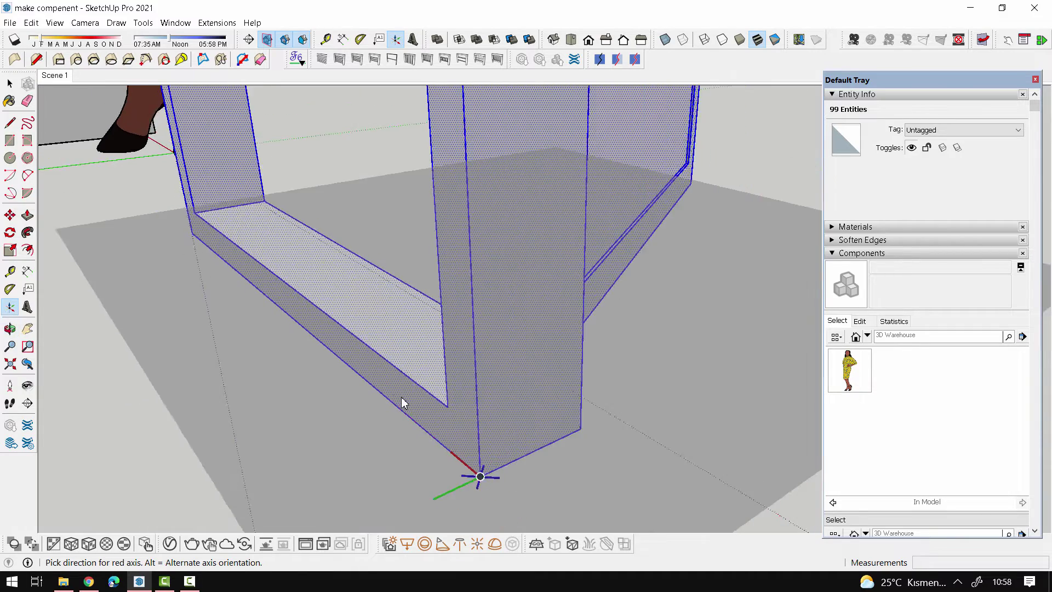
scroll(567, 495, "up", 2)
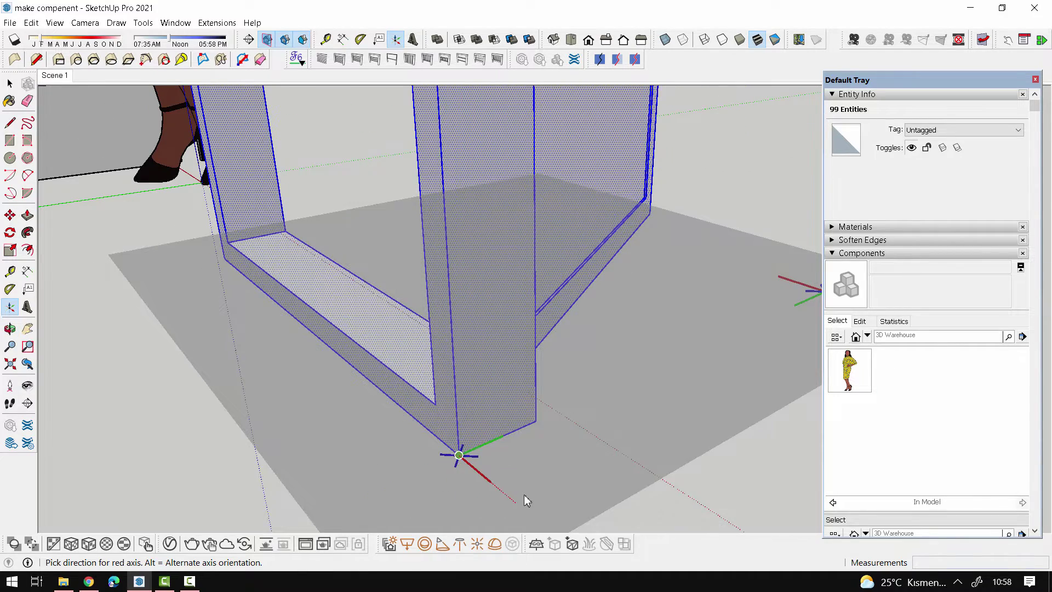
middle_click_drag(524, 494, 412, 433)
scroll(446, 439, "up", 3)
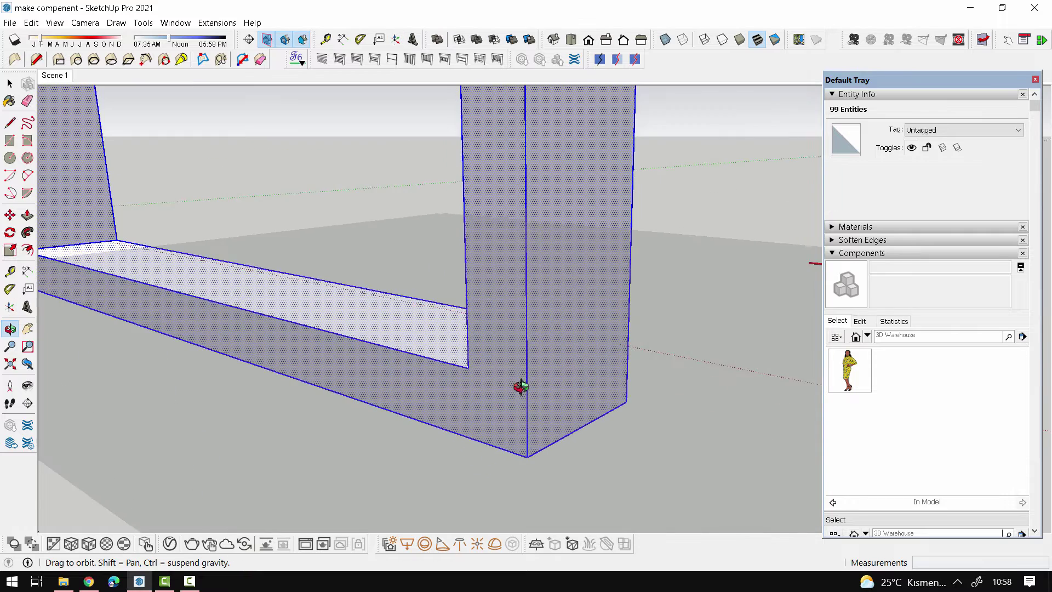
middle_click_drag(520, 387, 459, 438)
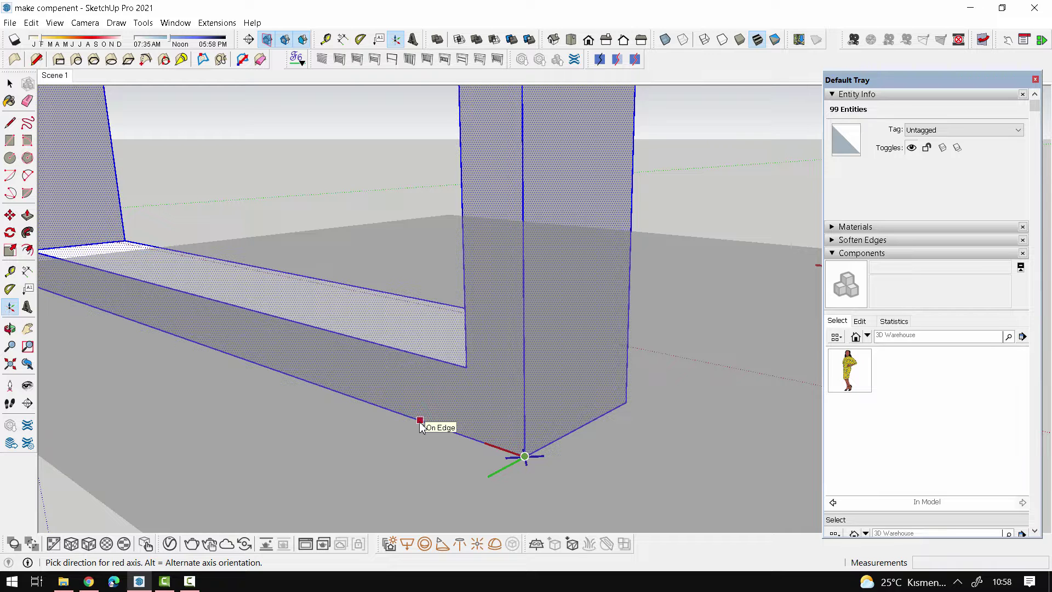
- Place the axes origin at the frame's bottom corner, red along the bottom edge, then green
key("Escape")
left_click(524, 456)
left_click(447, 433)
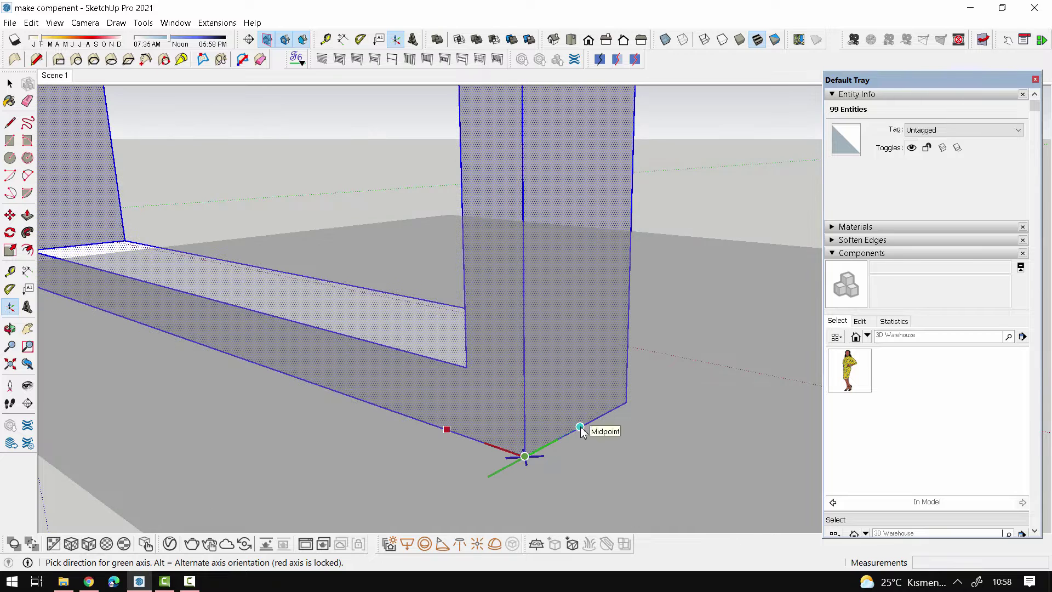
left_click(525, 393)
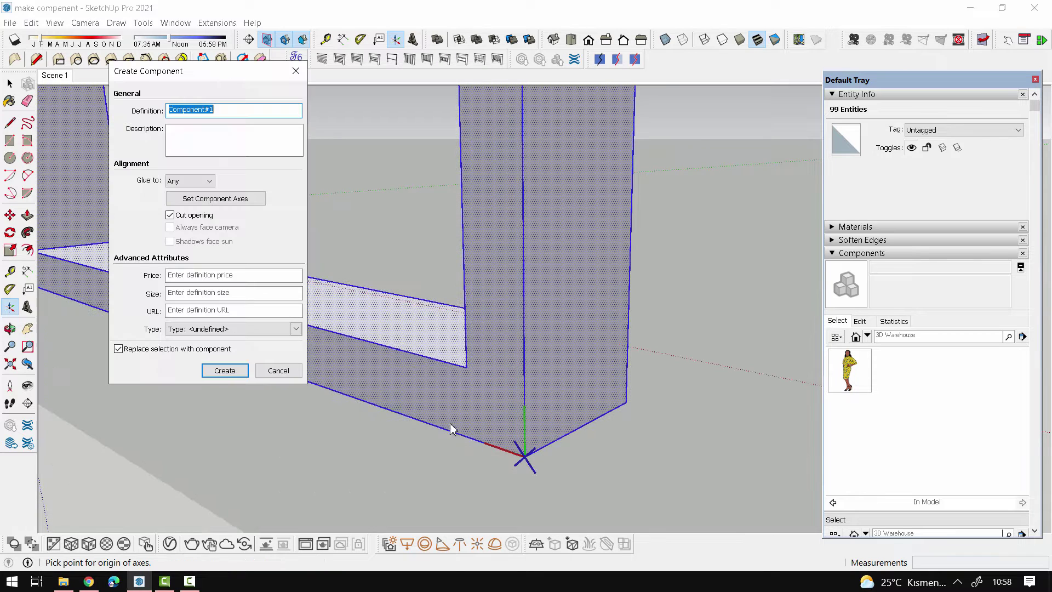
- Create Component#1 gluing to Any face with Cut opening, and check the Window tray menu
left_click(204, 180)
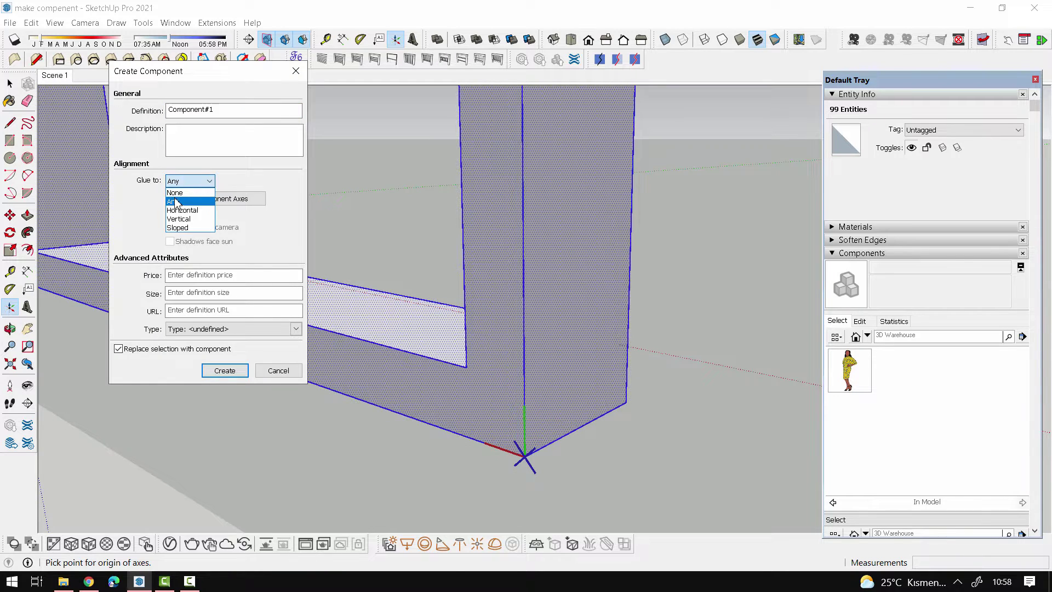
left_click(176, 203)
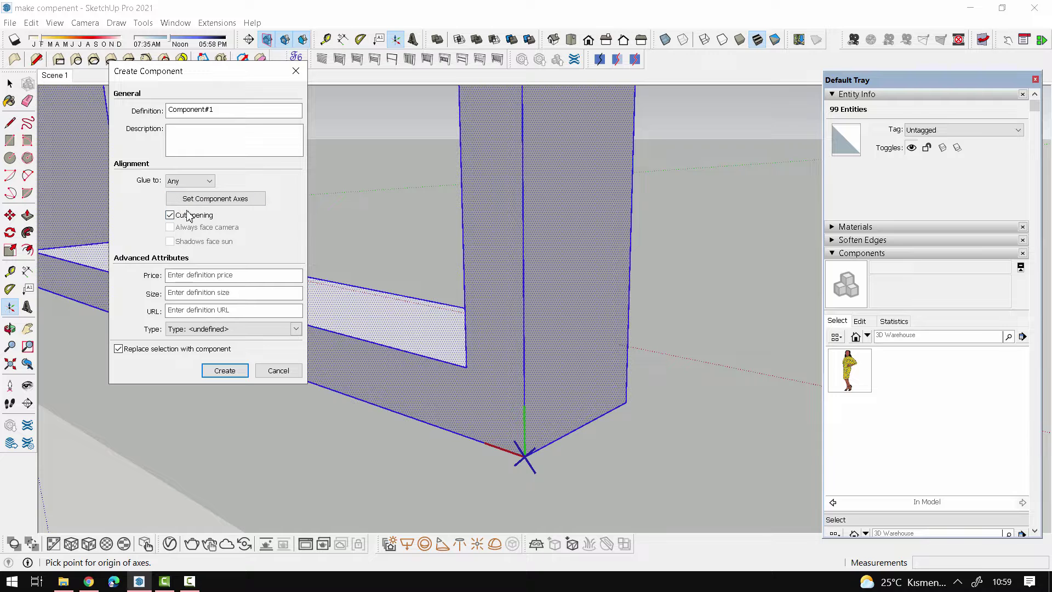
left_click(221, 372)
middle_click_drag(493, 441, 394, 442)
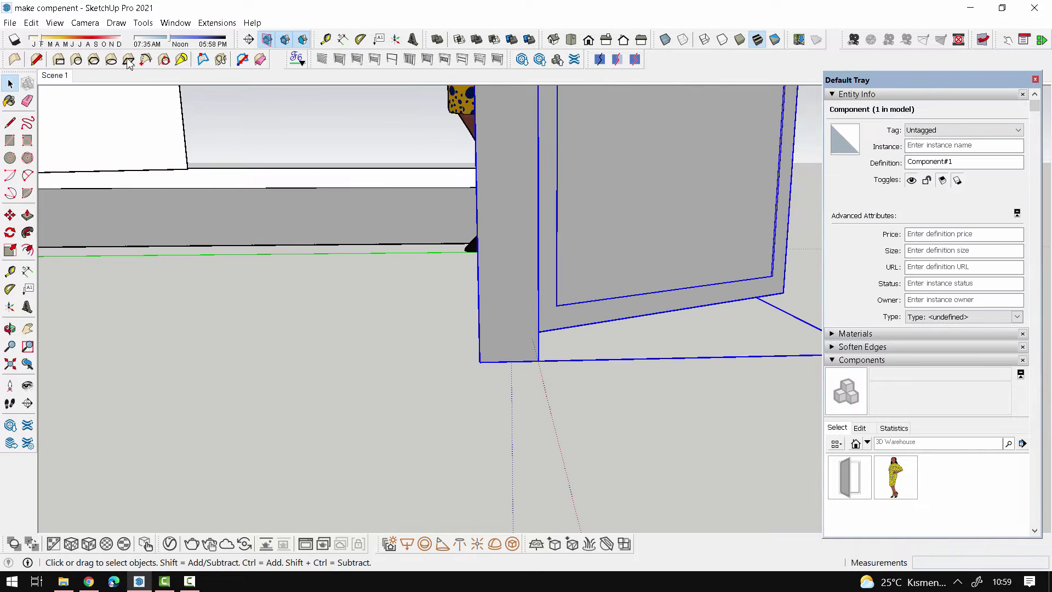
left_click(173, 23)
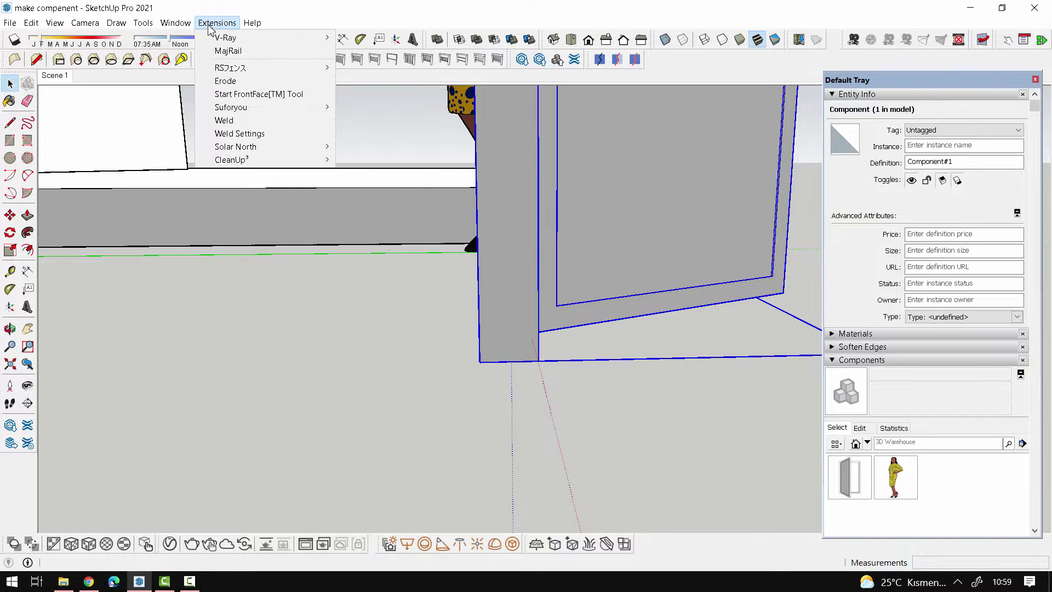
mouse_move(199, 38)
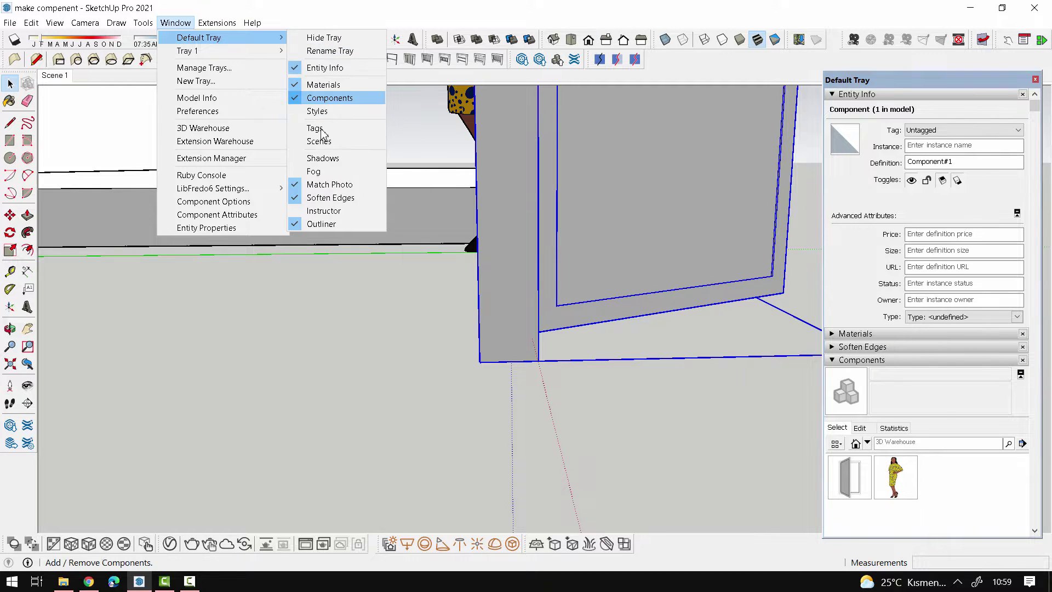
left_click(965, 472)
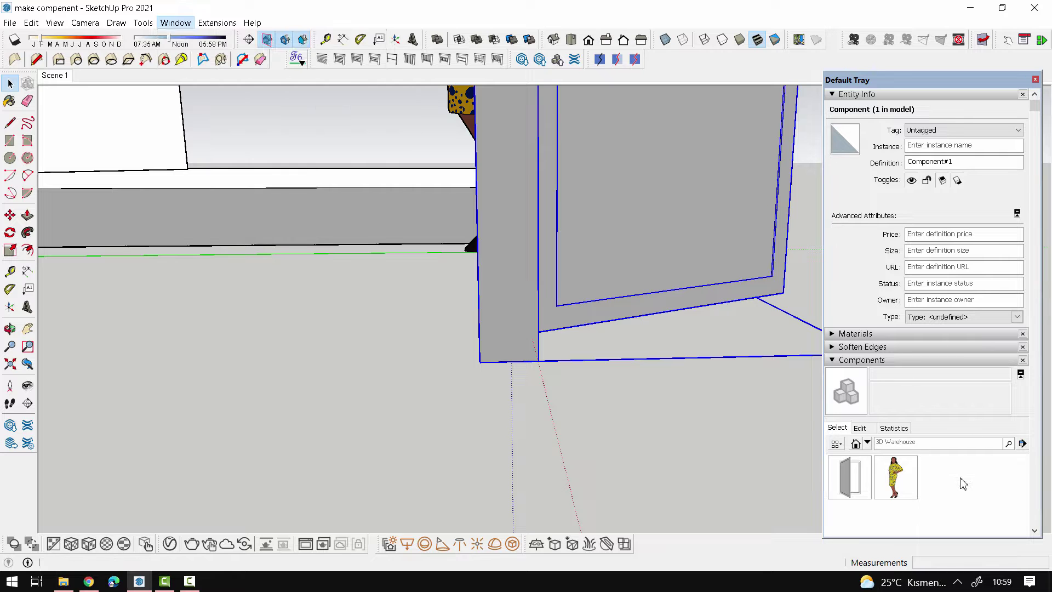
- Try moving the free-standing window onto the left house wall, then undo it
scroll(535, 446, "down", 2)
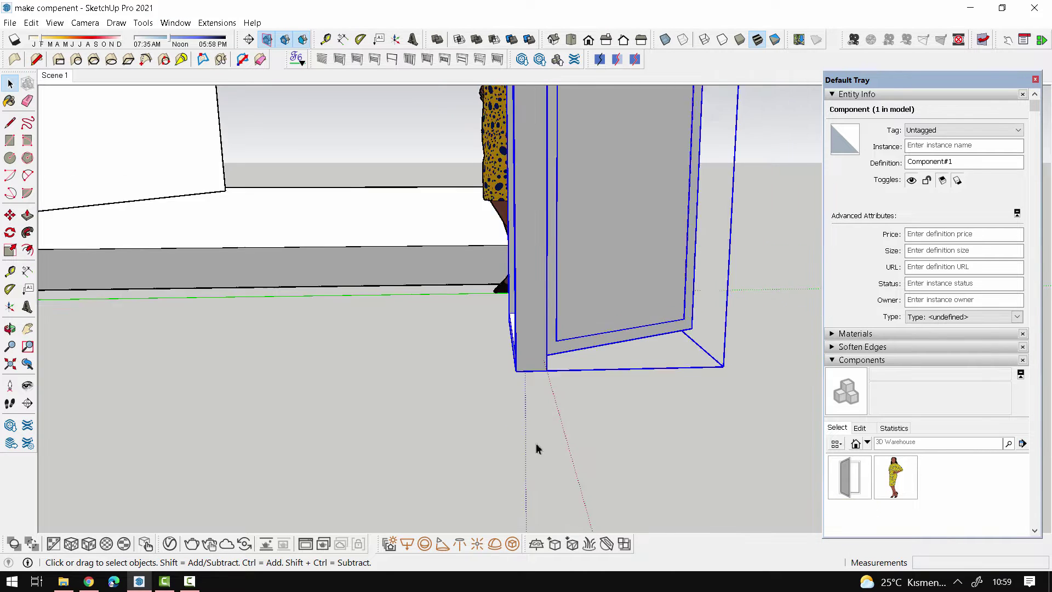
scroll(503, 438, "down", 3)
scroll(657, 327, "down", 3)
mouse_move(657, 327)
middle_mouse_down()
mouse_move(496, 372)
mouse_move(698, 376)
middle_mouse_up()
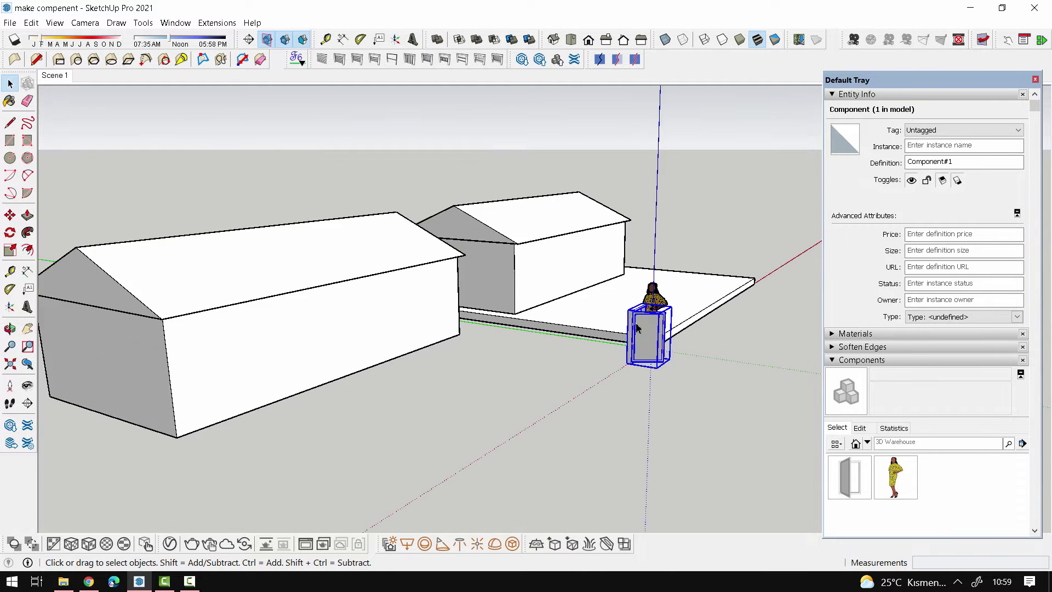
scroll(699, 376, "up", 3)
key("m")
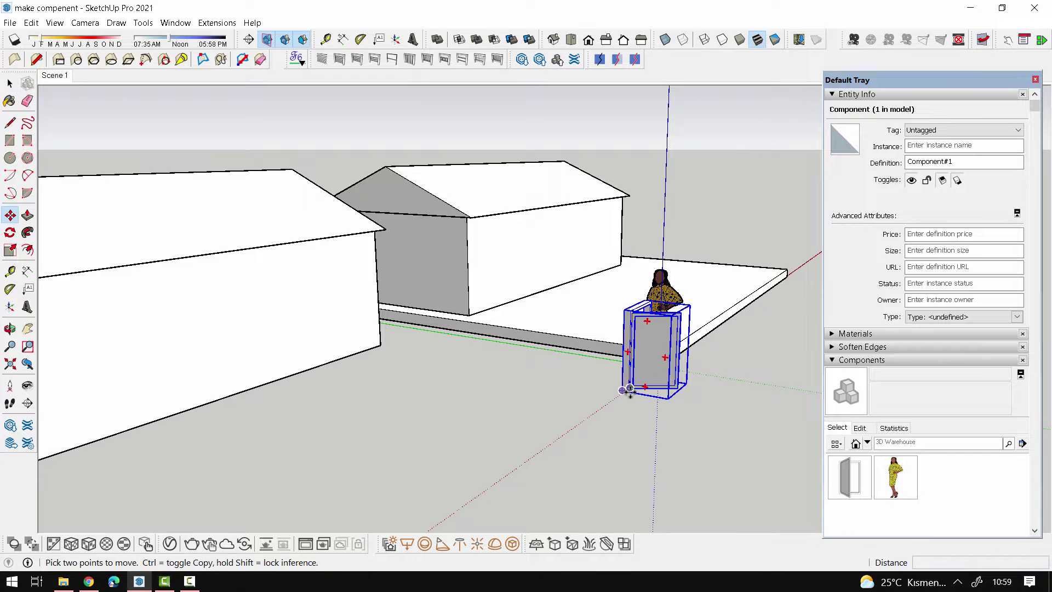
left_click(625, 391)
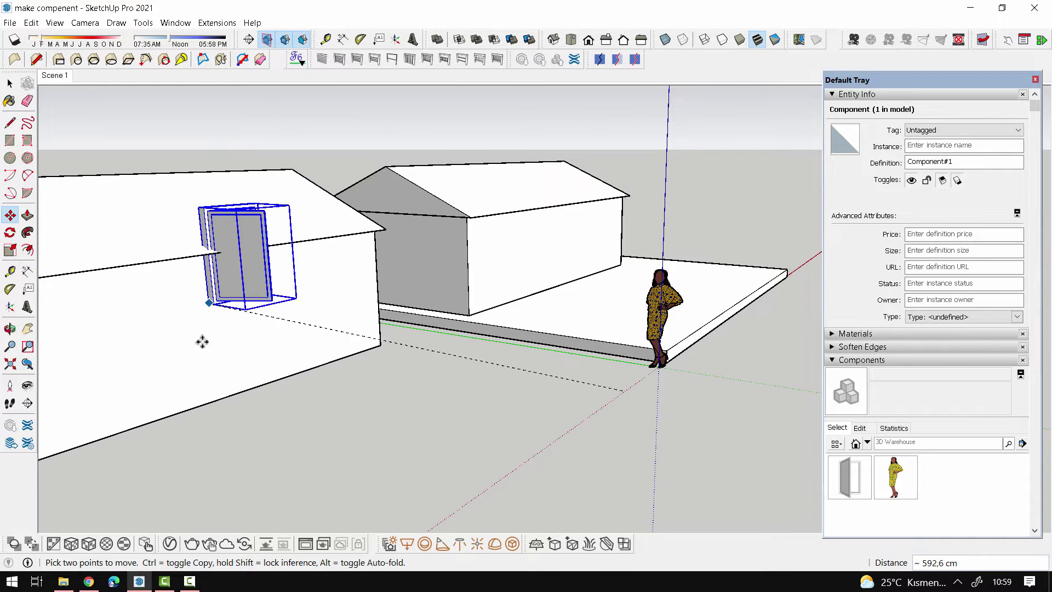
left_click(228, 395)
mouse_move(228, 395)
middle_mouse_down()
mouse_move(277, 393)
mouse_move(258, 418)
middle_mouse_up()
key("ctrl+z")
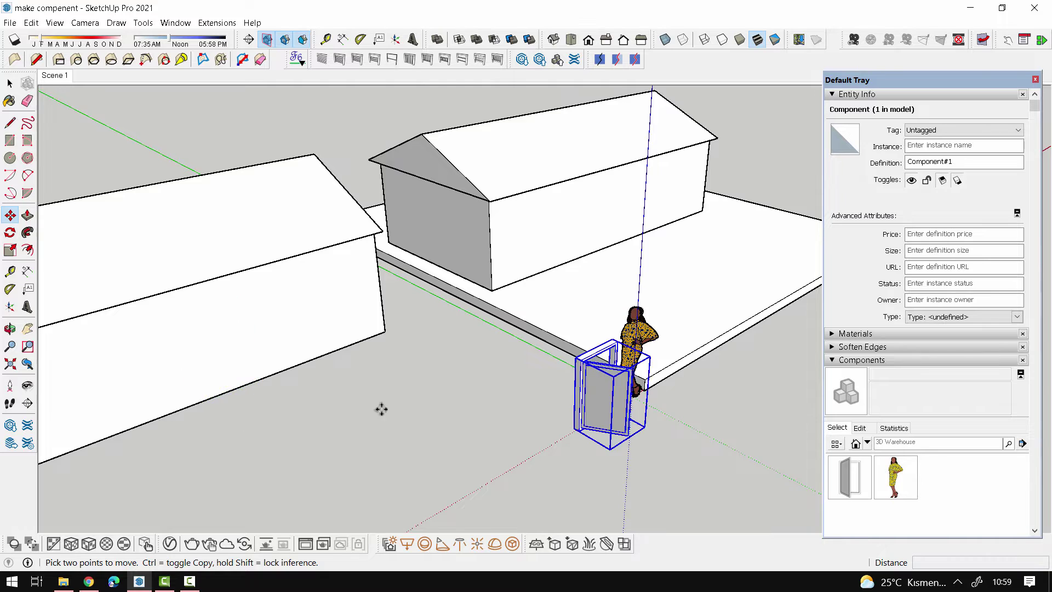
middle_click_drag(380, 408, 592, 382)
- Place a new Component#1 window on the left house wall, cutting an opening
left_click(867, 496)
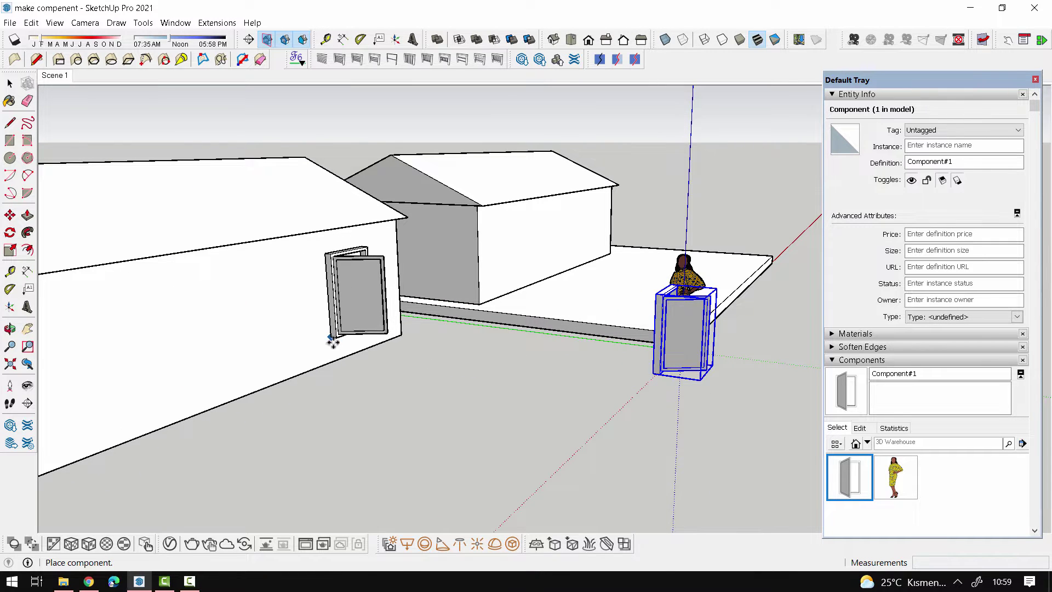
left_click(349, 329)
middle_click_drag(481, 376, 199, 394)
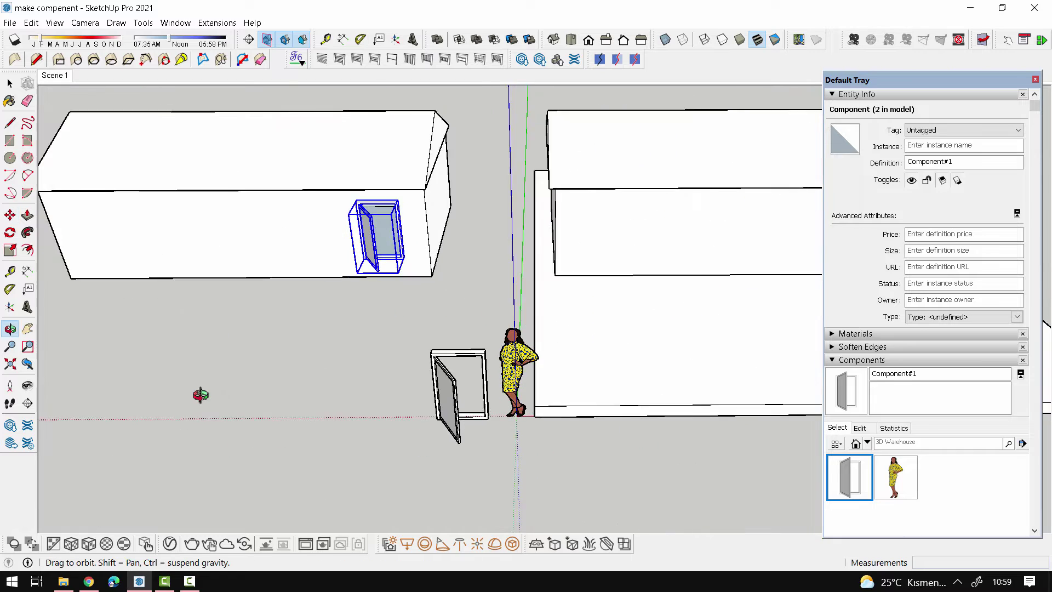
scroll(433, 251, "up", 3)
scroll(434, 250, "up", 3)
middle_click_drag(433, 250, 416, 329)
scroll(416, 328, "down", 5)
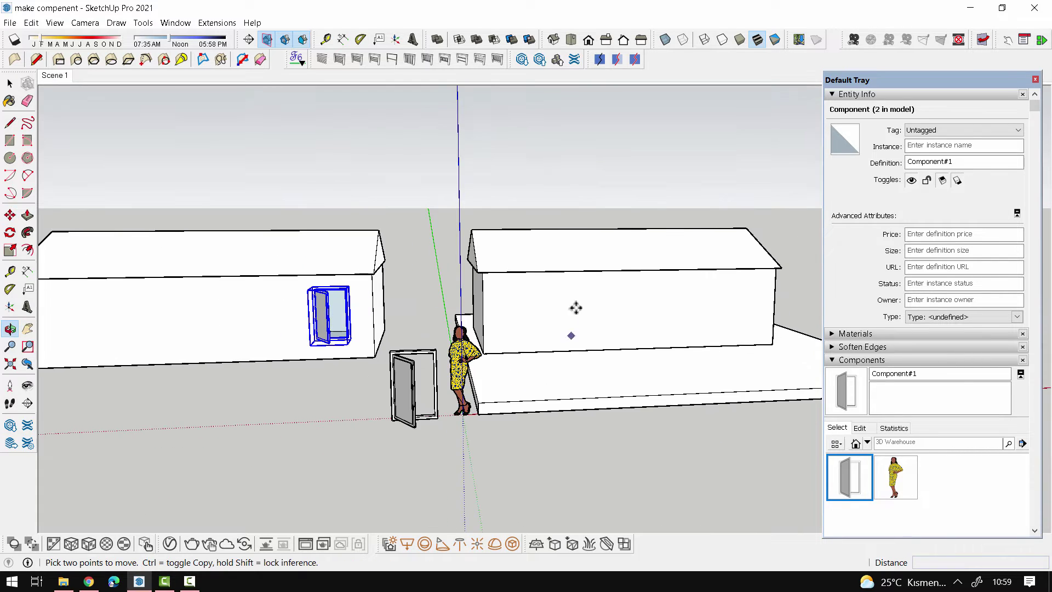
- Place another Component#1 window on the right house wall
key("space")
middle_click_drag(408, 428, 469, 434)
left_click(474, 446)
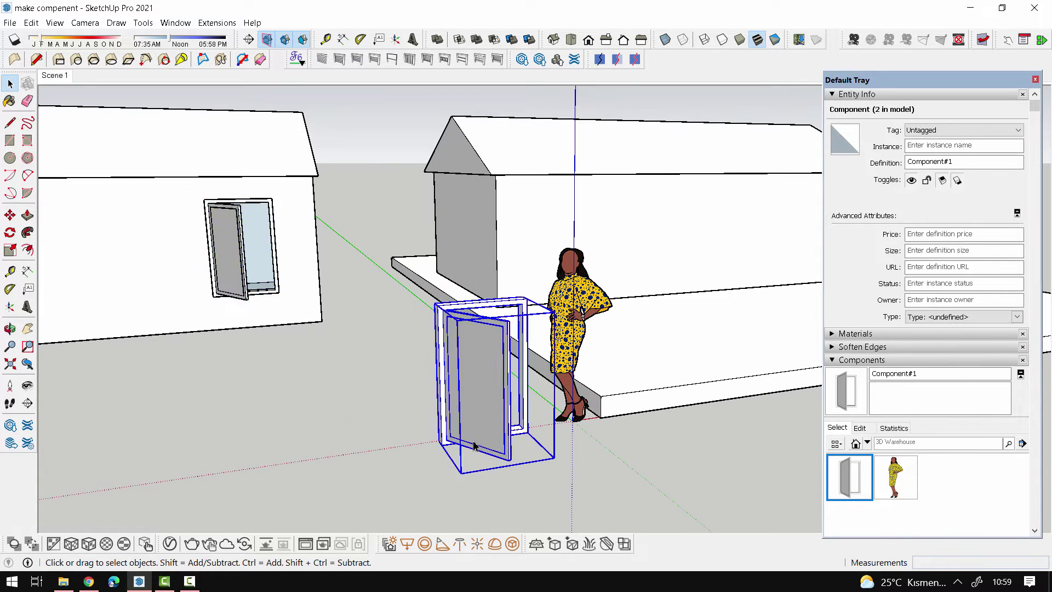
left_click(841, 485)
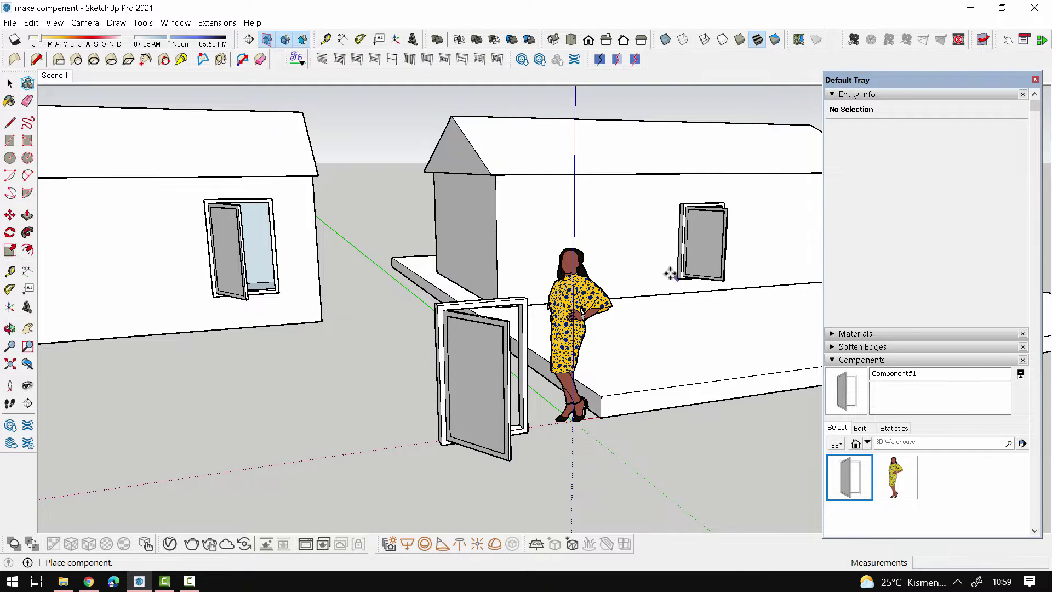
left_click(621, 272)
mouse_move(653, 307)
middle_mouse_down()
mouse_move(393, 313)
mouse_move(630, 306)
mouse_move(589, 237)
middle_mouse_up()
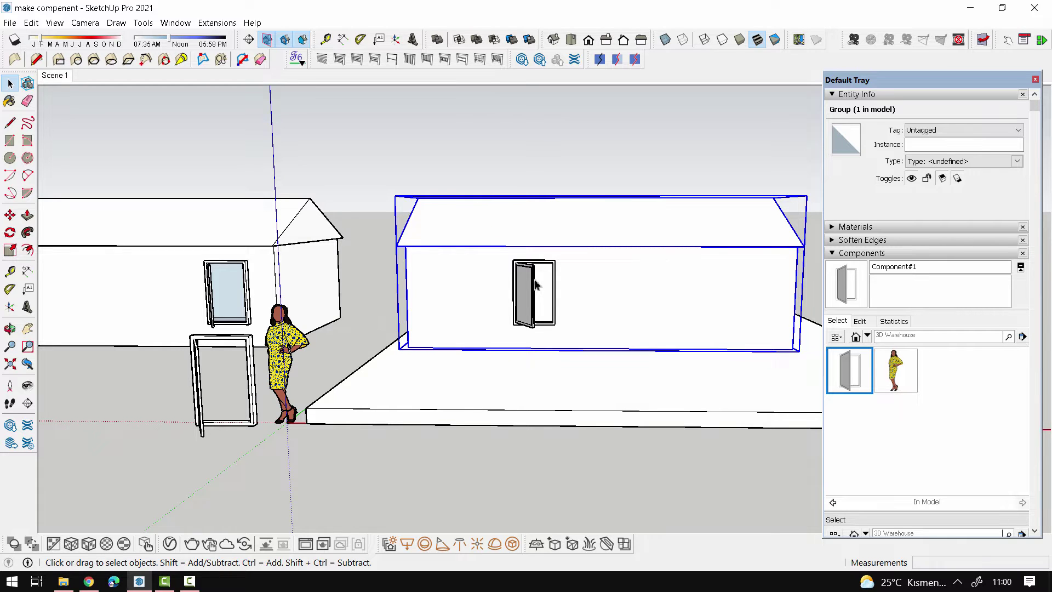
- Explode the right house group into loose faces
right_click(487, 275)
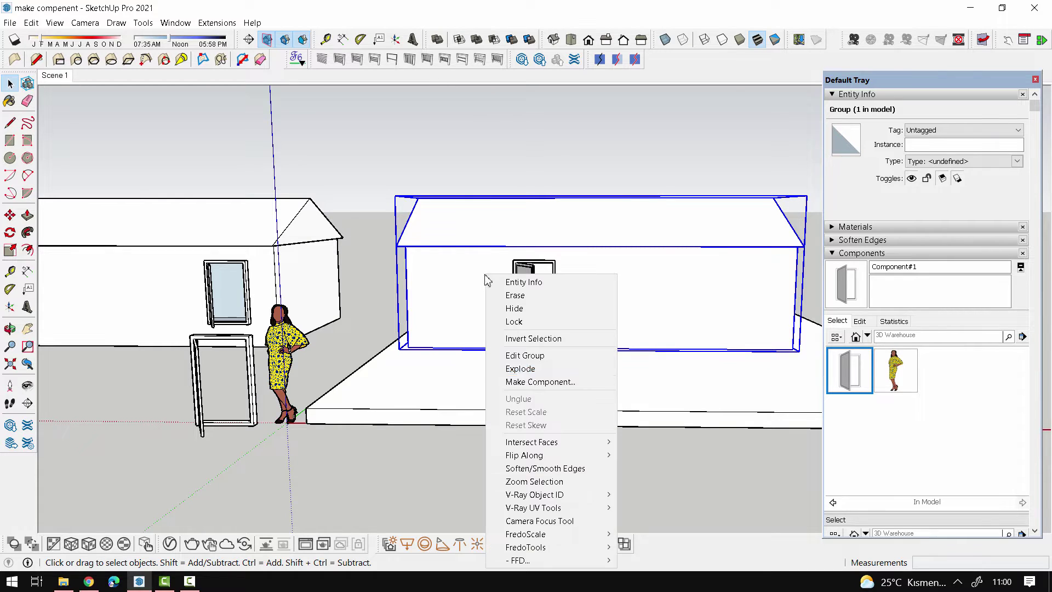
left_click(543, 369)
scroll(553, 315, "up", 3)
left_click(515, 305)
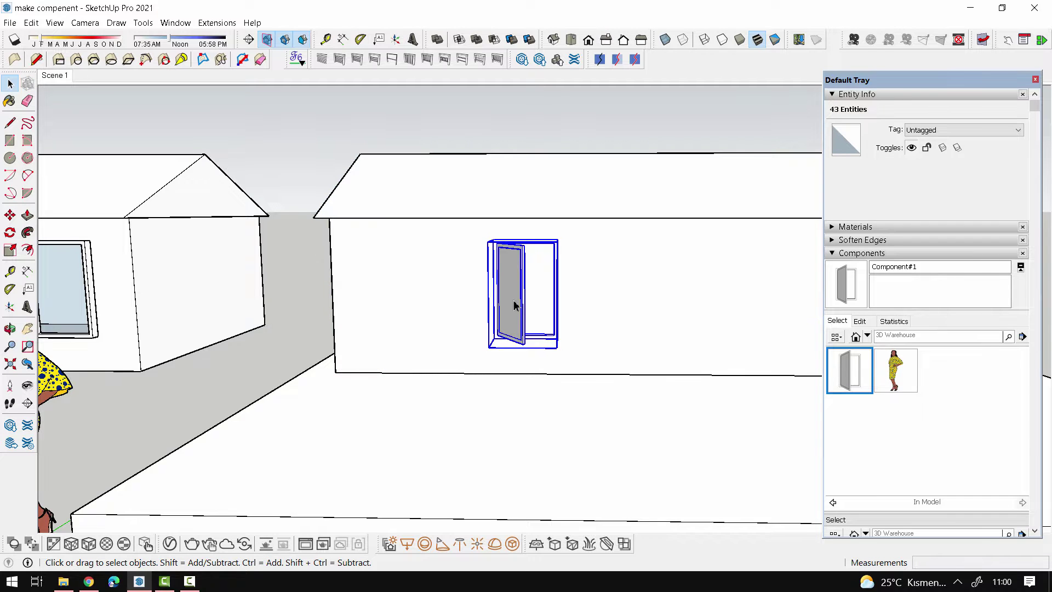
scroll(582, 310, "down", 5)
left_click(826, 474)
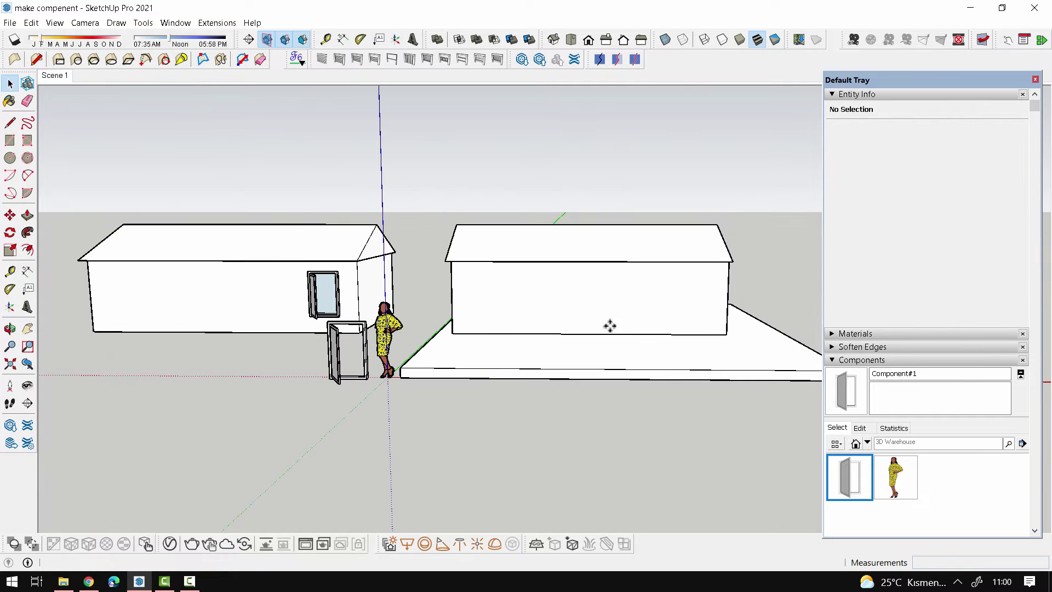
key("Escape")
- Place a Component#1 window on the right house's exploded wall
left_click(597, 244)
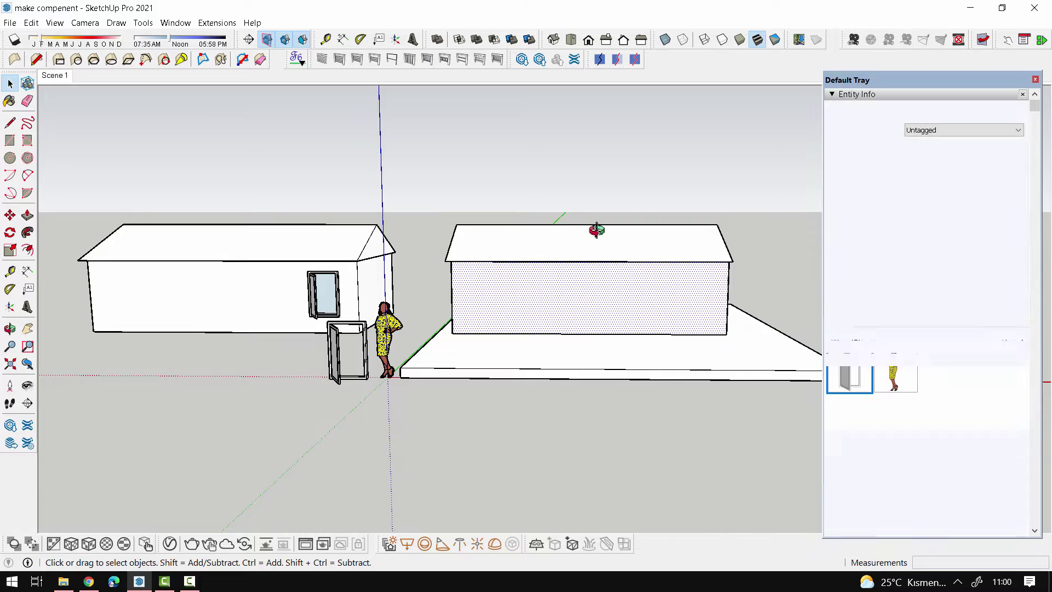
mouse_move(594, 228)
middle_mouse_down()
mouse_move(611, 334)
mouse_move(583, 258)
middle_mouse_up()
left_click(850, 370)
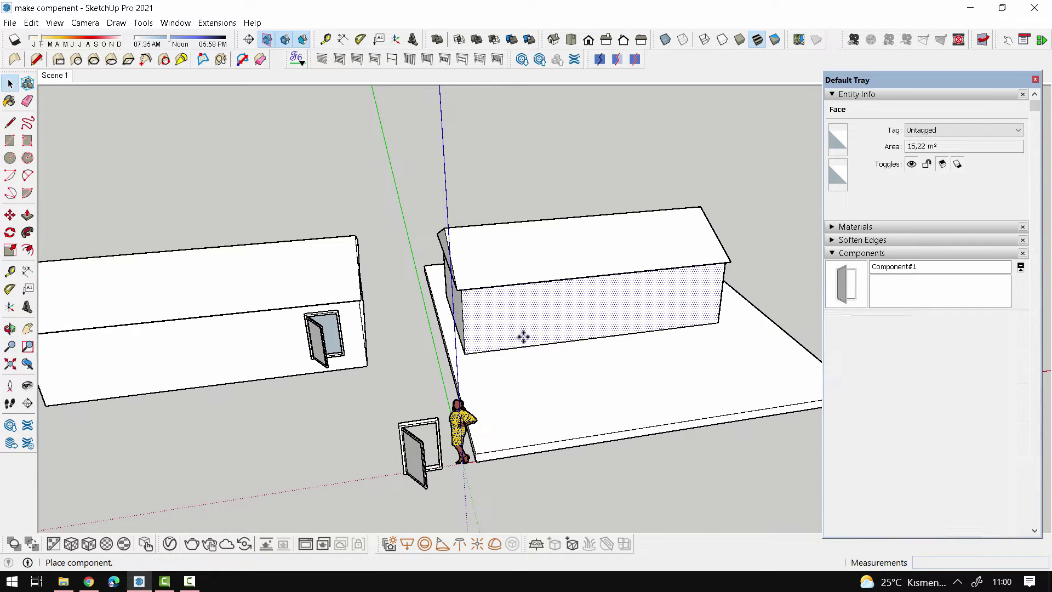
left_click(528, 310)
scroll(528, 311, "up", 2)
scroll(554, 291, "up", 3)
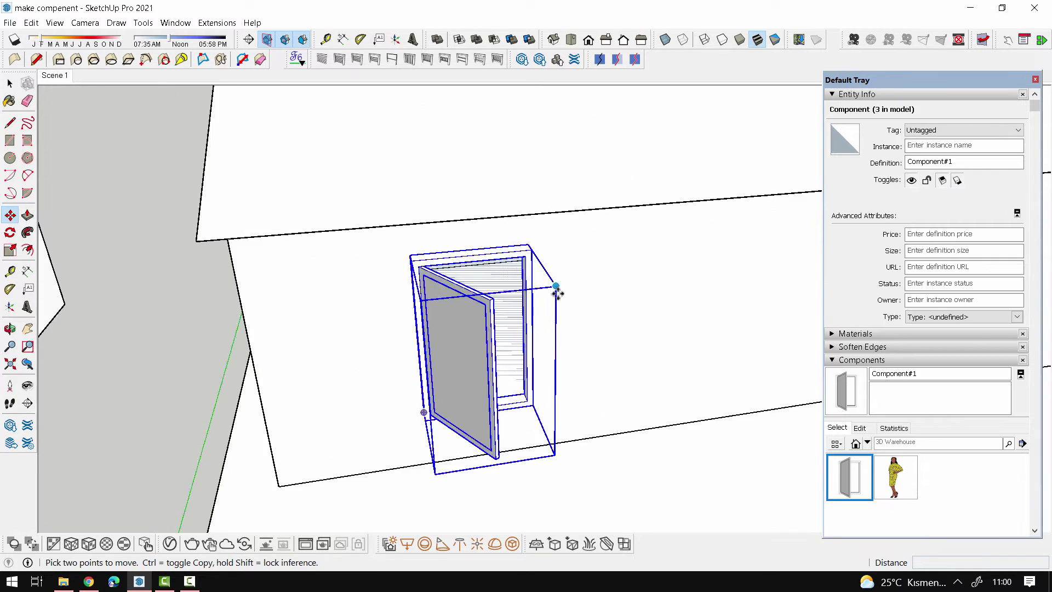
mouse_move(554, 291)
middle_mouse_down()
mouse_move(472, 369)
mouse_move(479, 260)
mouse_move(514, 199)
mouse_move(611, 181)
mouse_move(736, 275)
middle_mouse_up()
scroll(736, 276, "down", 5)
- Copy the window along the wall using Move with Ctrl
key("space")
left_click(570, 389)
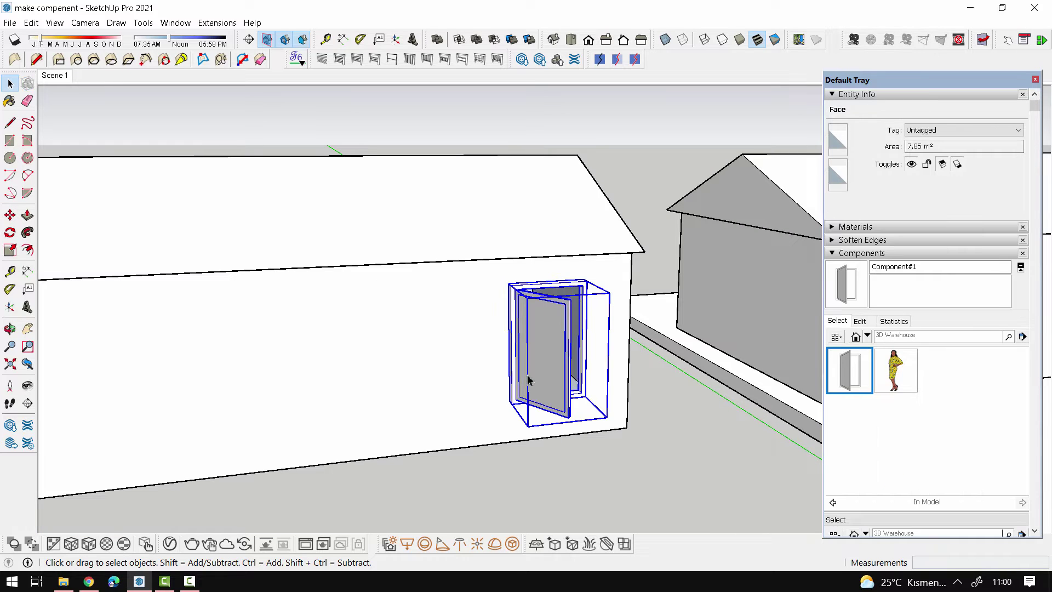
key("m")
key("ctrl")
left_click(499, 295)
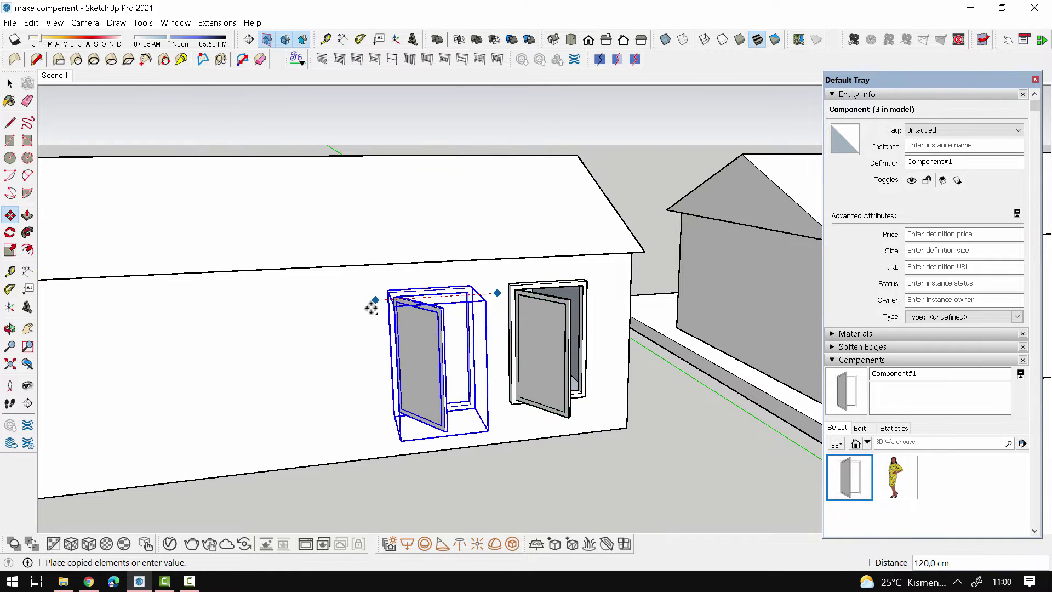
left_click(352, 305)
mouse_move(352, 305)
middle_mouse_down()
mouse_move(345, 403)
mouse_move(404, 397)
mouse_move(458, 307)
mouse_move(305, 357)
middle_mouse_up()
key("space")
- Delete the extra window copies, leaving one window opening on the wall
middle_click_drag(227, 360, 149, 392)
key("Delete")
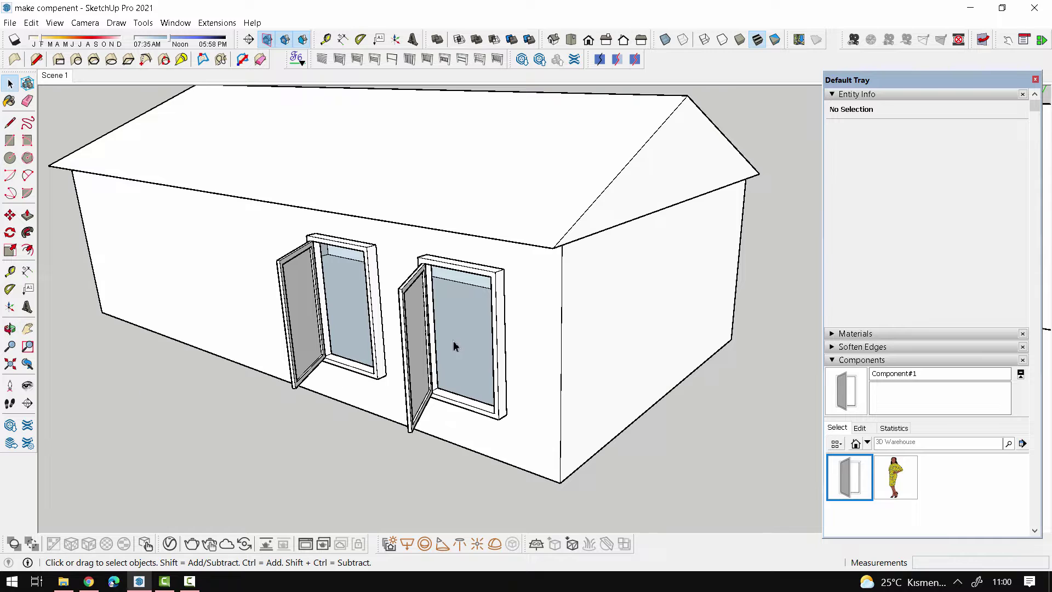
left_click(459, 326)
key("Delete")
mouse_move(419, 436)
middle_mouse_down()
mouse_move(660, 392)
mouse_move(491, 202)
mouse_move(521, 270)
middle_mouse_up()
left_click(439, 406)
scroll(509, 281, "up", 4)
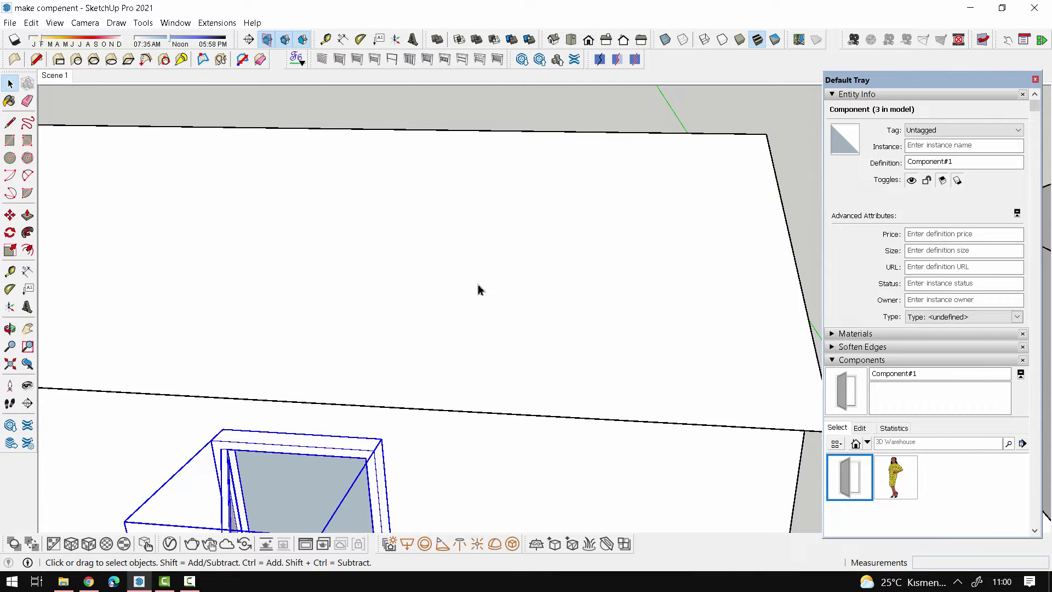
left_click(437, 277)
scroll(465, 233, "down", 3)
left_click(685, 357)
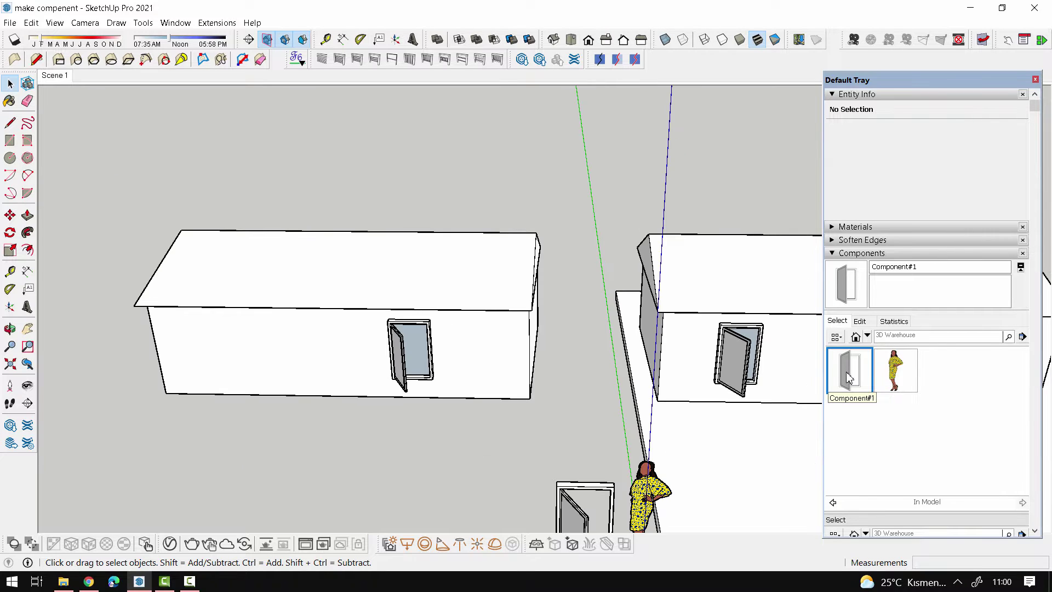
- Place the window component on the house and select the face beneath it
left_click(847, 382)
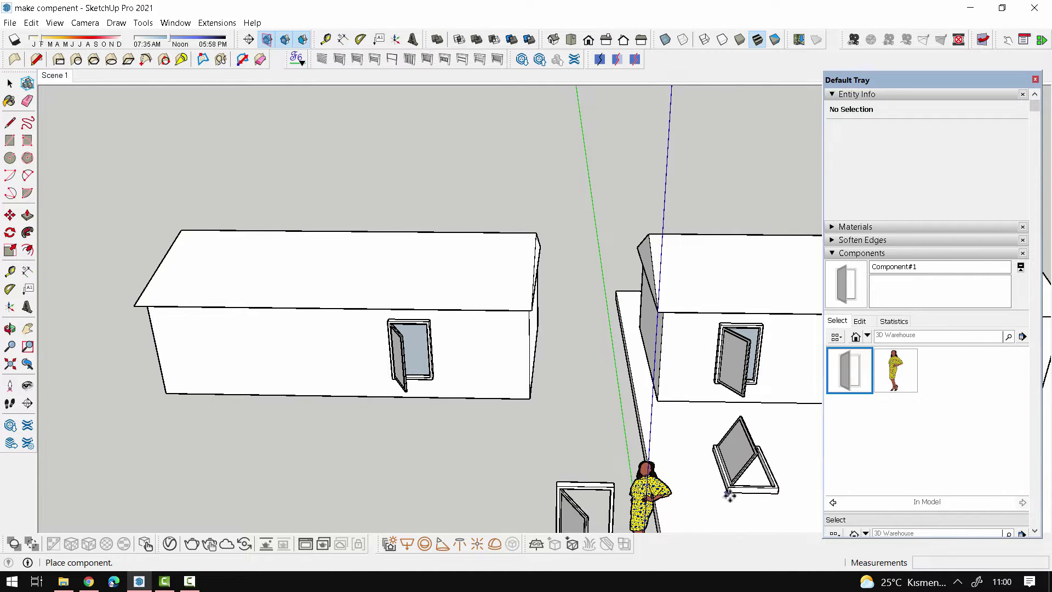
left_click(731, 494)
scroll(794, 499, "up", 2)
mouse_move(794, 500)
middle_mouse_down()
mouse_move(705, 462)
mouse_move(674, 321)
mouse_move(669, 368)
middle_mouse_up()
key("space")
scroll(668, 371, "up", 3)
left_click(668, 371)
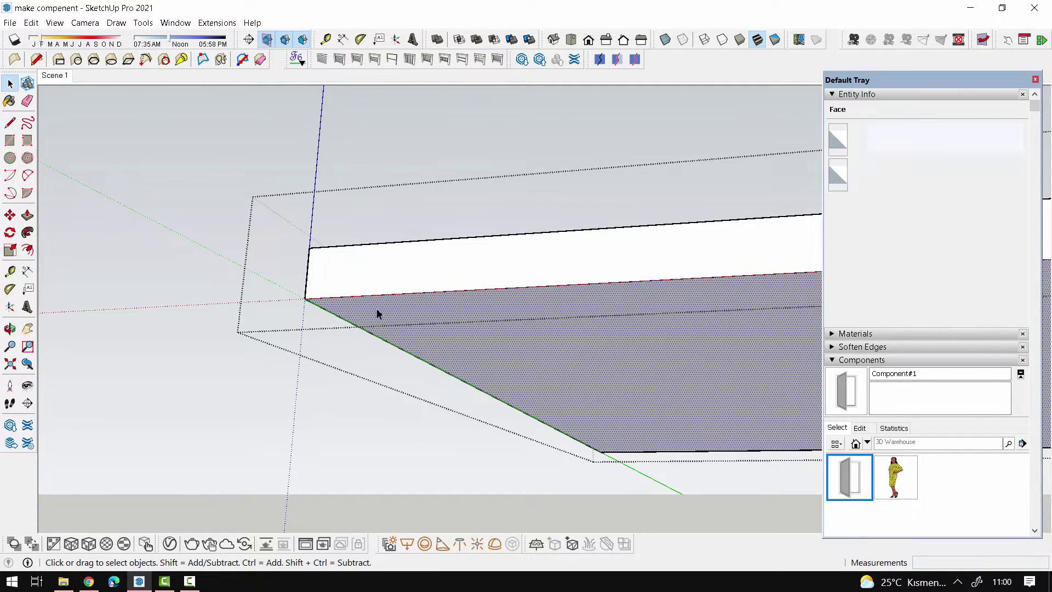
- Select the slab under the figure, then clear the selection and view both houses
mouse_move(230, 171)
middle_mouse_down()
mouse_move(476, 304)
mouse_move(301, 376)
middle_mouse_up()
left_click(472, 321)
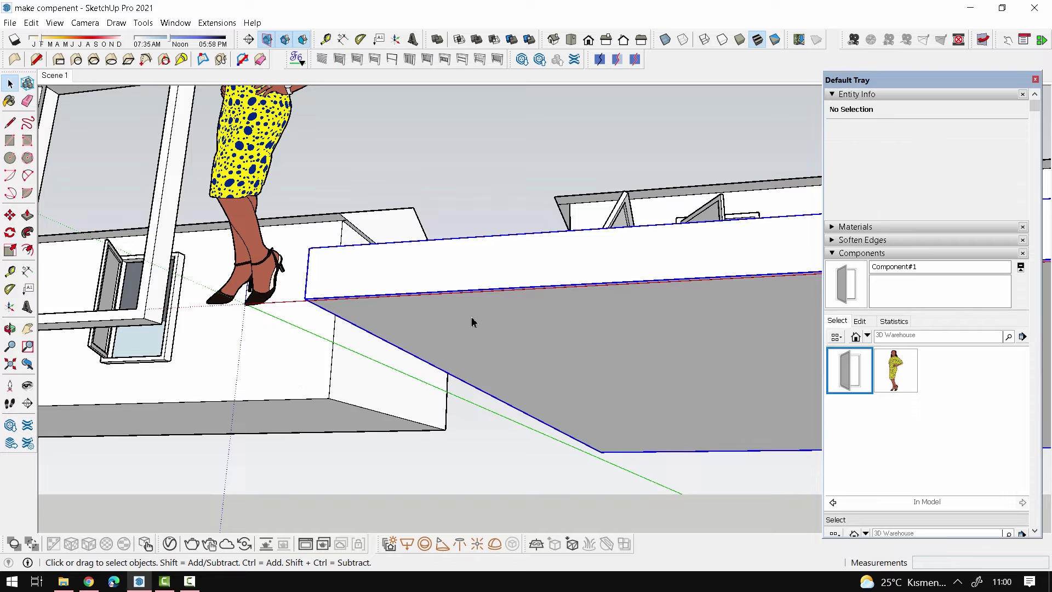
mouse_move(472, 322)
middle_mouse_down()
mouse_move(667, 336)
mouse_move(500, 300)
middle_mouse_up()
left_click(500, 300)
scroll(481, 419, "down", 3)
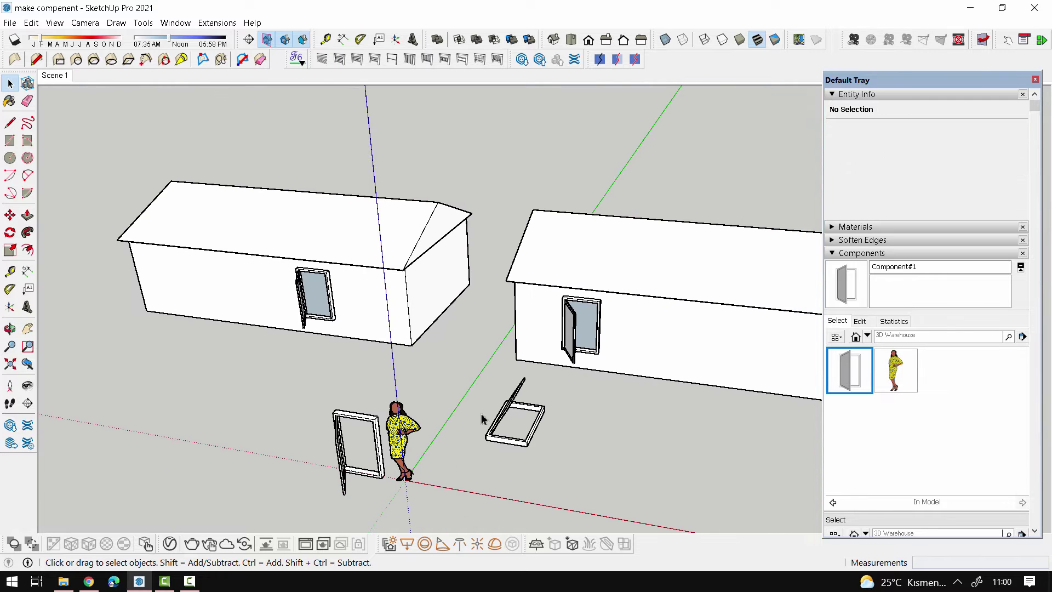
mouse_move(540, 411)
middle_mouse_down()
mouse_move(657, 393)
mouse_move(300, 406)
middle_mouse_up()
- Draw a rectangular ground slab with R and lay the window component flat on it
key("r")
left_click(221, 408)
left_click(573, 494)
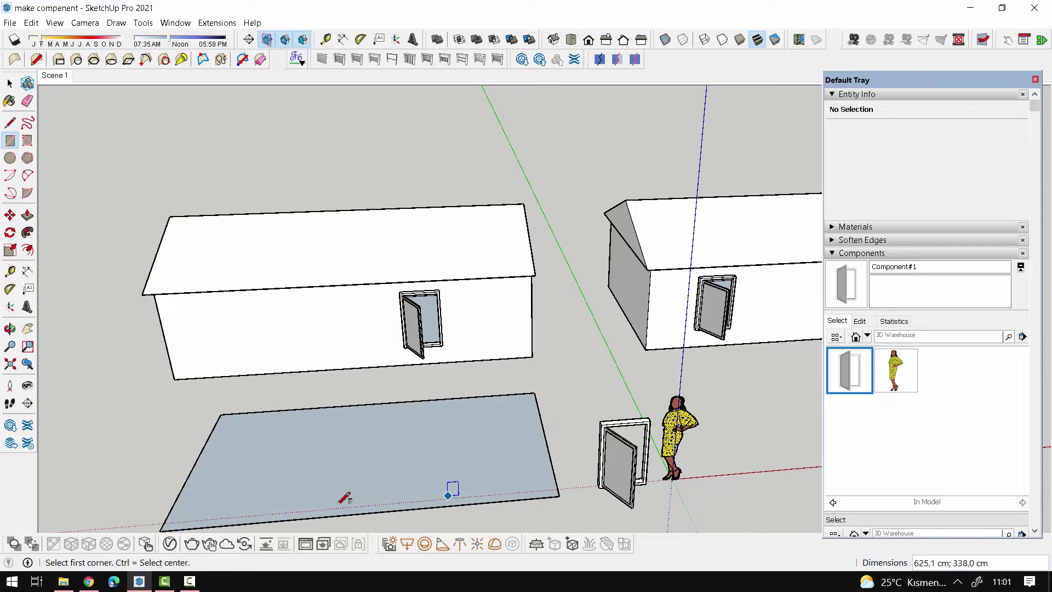
scroll(343, 493, "up", 2)
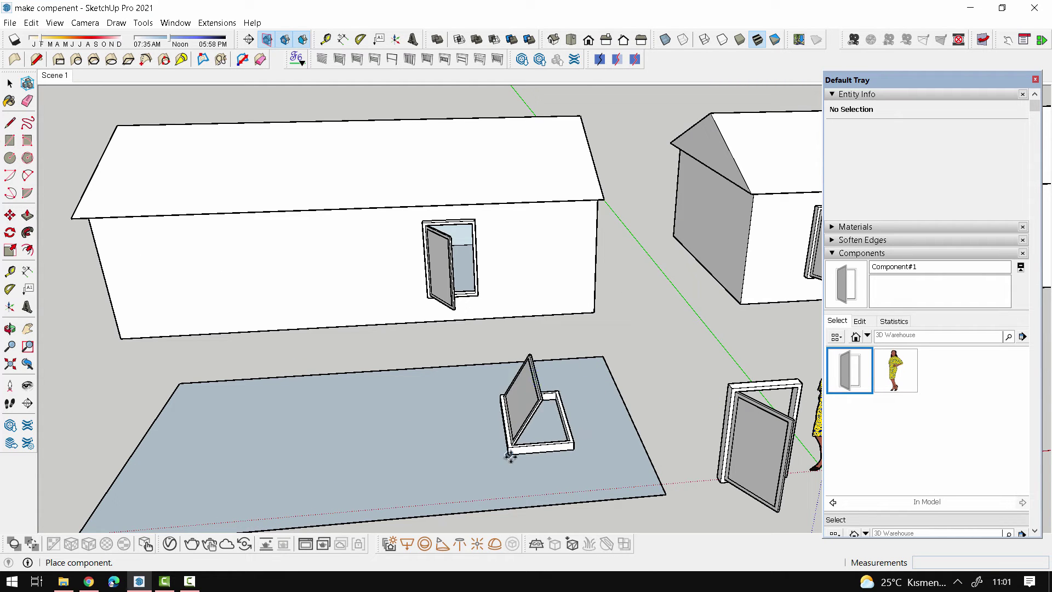
left_click(511, 451)
- Place another window component on the left house's roof
mouse_move(599, 442)
middle_mouse_down()
mouse_move(547, 504)
mouse_move(362, 459)
mouse_move(540, 458)
mouse_move(676, 427)
middle_mouse_up()
scroll(517, 166, "up", 3)
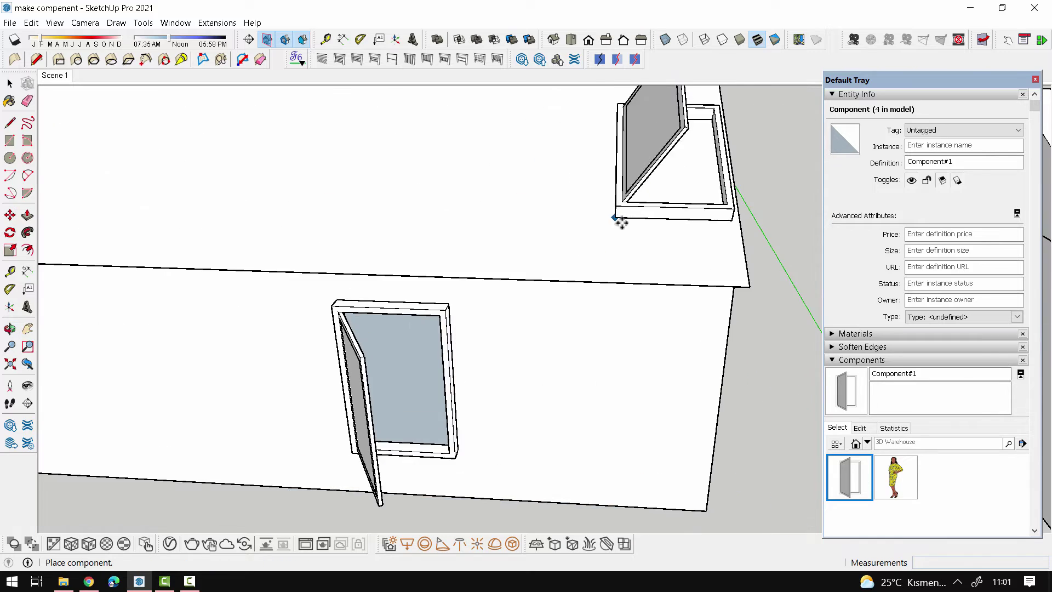
middle_click_drag(517, 165, 417, 230)
left_click(400, 241)
- Ctrl-copy the roof window to the left, making a second skylight
mouse_move(395, 305)
middle_mouse_down()
mouse_move(501, 306)
mouse_move(603, 254)
mouse_move(733, 283)
middle_mouse_up()
scroll(733, 284, "down", 3)
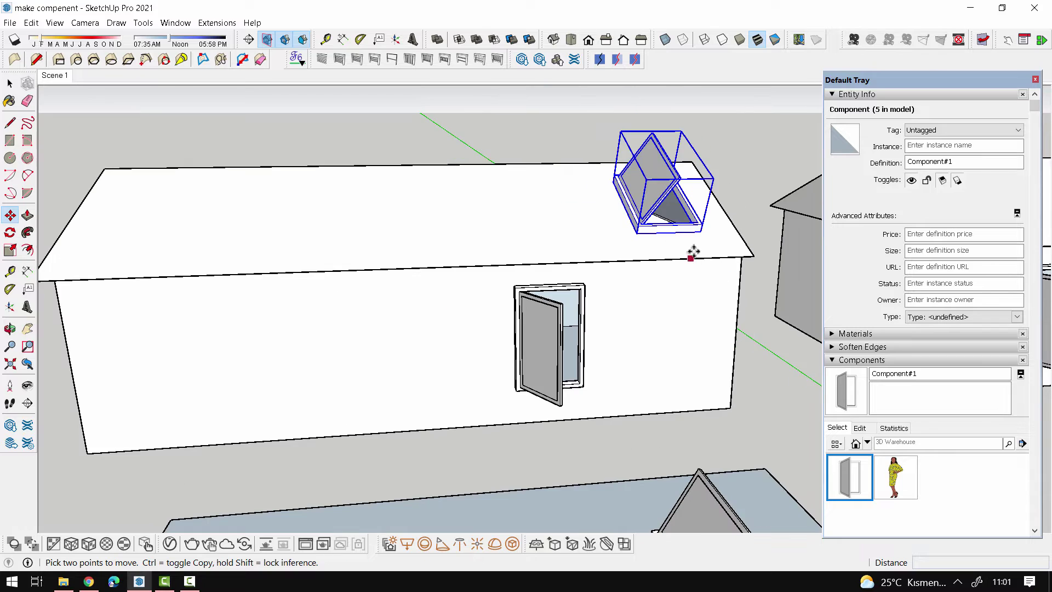
key("ctrl")
left_click(713, 241)
left_click(575, 241)
scroll(576, 241, "up", 5)
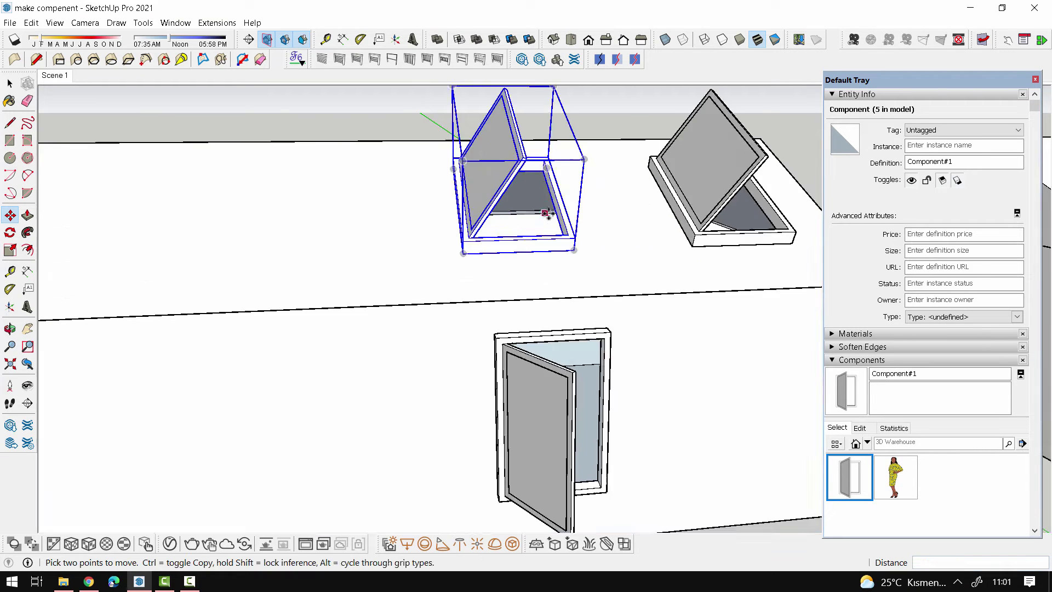
mouse_move(518, 307)
middle_mouse_down()
mouse_move(487, 258)
mouse_move(487, 435)
middle_mouse_up()
scroll(486, 259, "down", 5)
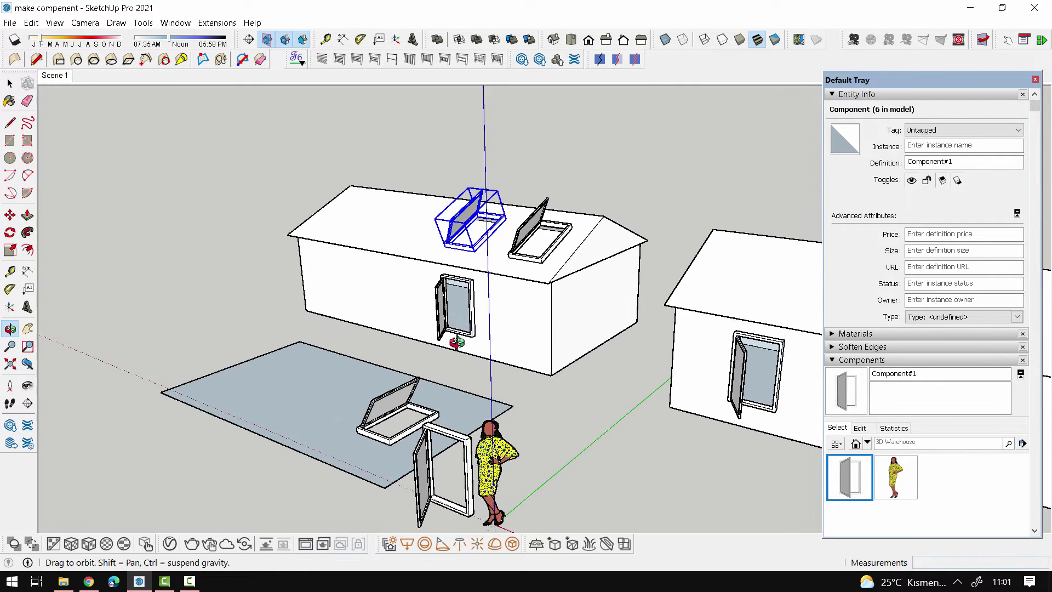
scroll(464, 300, "up", 6)
scroll(464, 301, "up", 4)
scroll(507, 257, "up", 2)
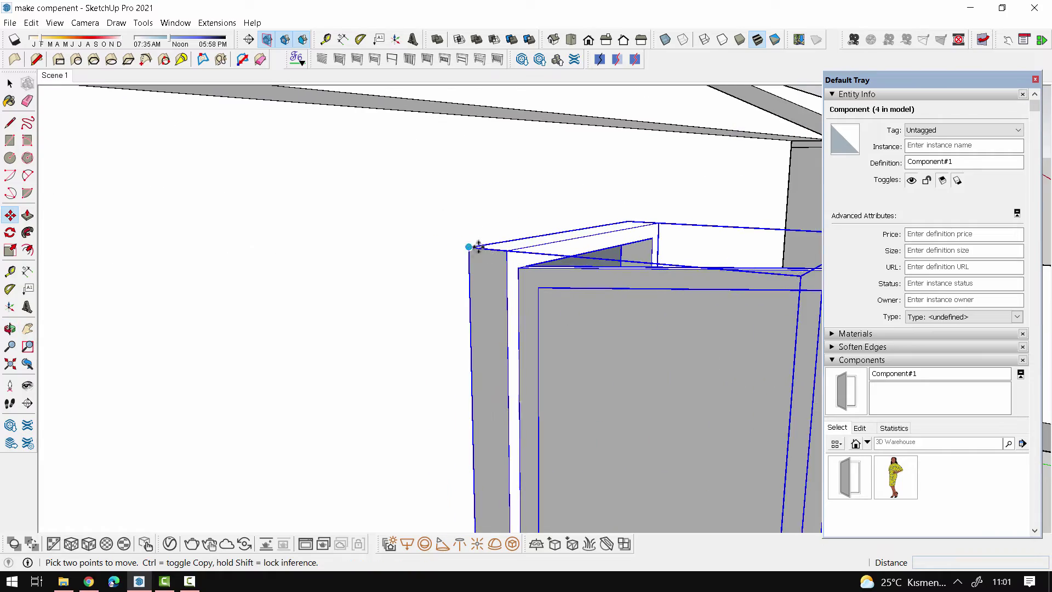
scroll(478, 247, "down", 3)
scroll(493, 501, "up", 5)
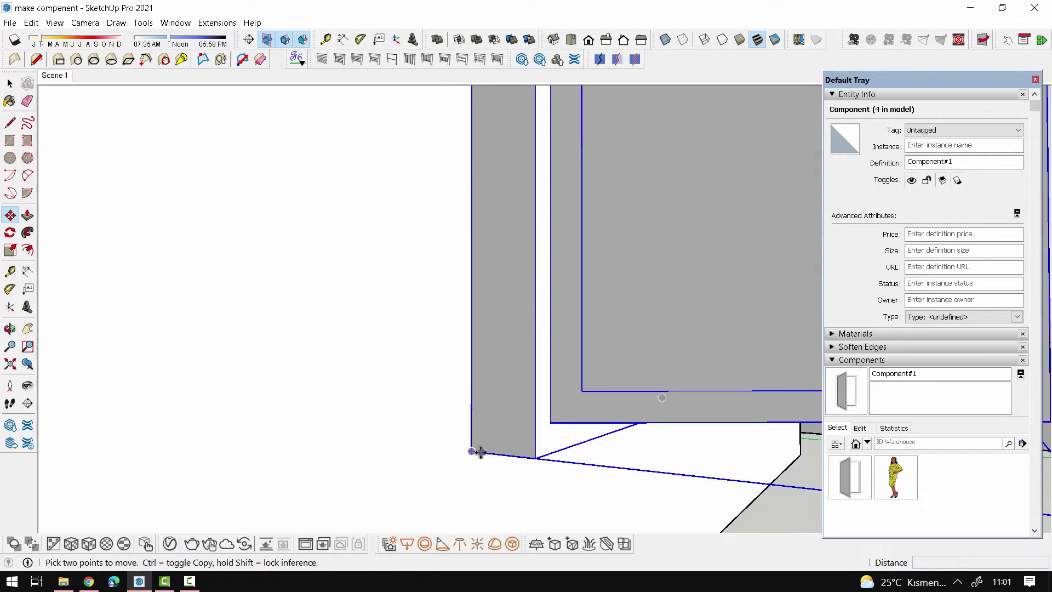
left_click(471, 449)
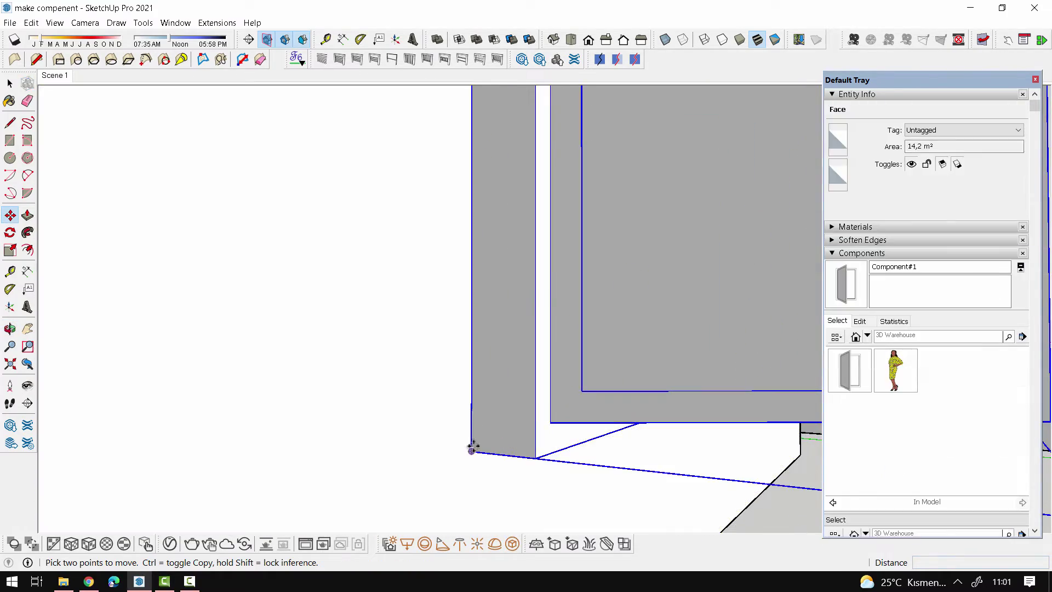
scroll(472, 460, "down", 2)
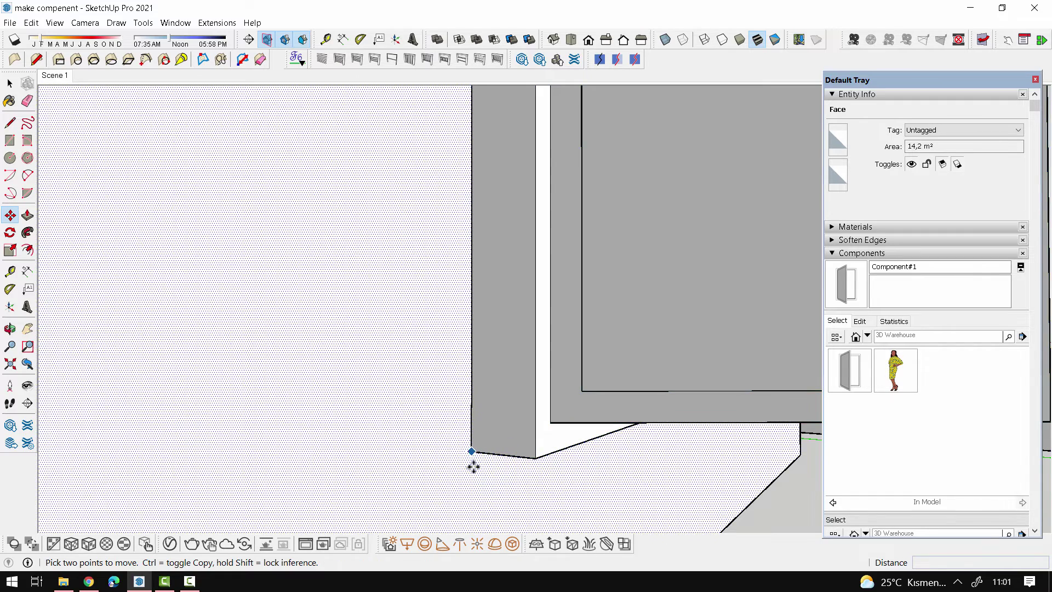
scroll(436, 433, "down", 5)
key("space")
left_click(462, 332)
mouse_move(462, 332)
middle_mouse_down()
mouse_move(376, 470)
mouse_move(322, 501)
middle_mouse_up()
scroll(579, 326, "up", 5)
scroll(579, 326, "down", 5)
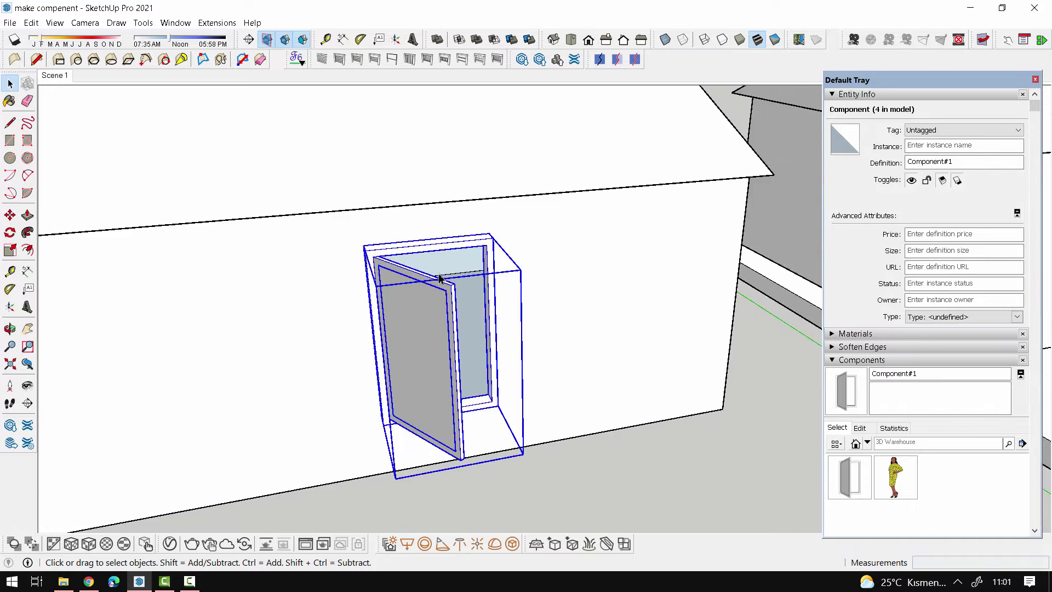
scroll(426, 308, "down", 4)
mouse_move(467, 324)
middle_mouse_down()
mouse_move(545, 324)
mouse_move(453, 394)
mouse_move(749, 423)
mouse_move(488, 340)
middle_mouse_up()
left_click(489, 340)
scroll(604, 376, "up", 5)
- Start Make Component on the loose door geometry with Glue to set to Any
right_click(603, 377)
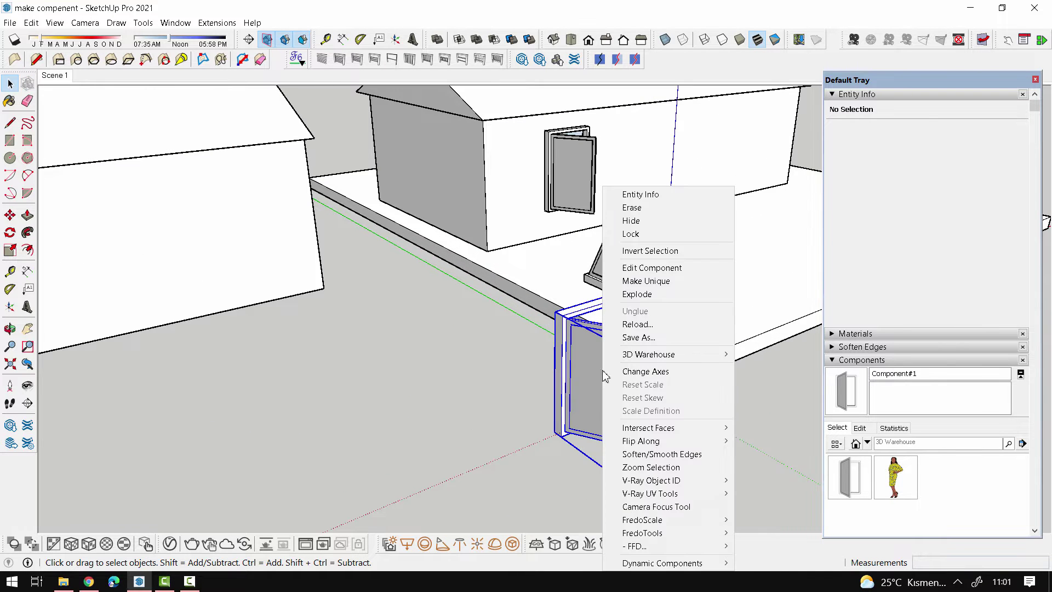
key("Escape")
scroll(708, 355, "up", 3)
right_click(413, 358)
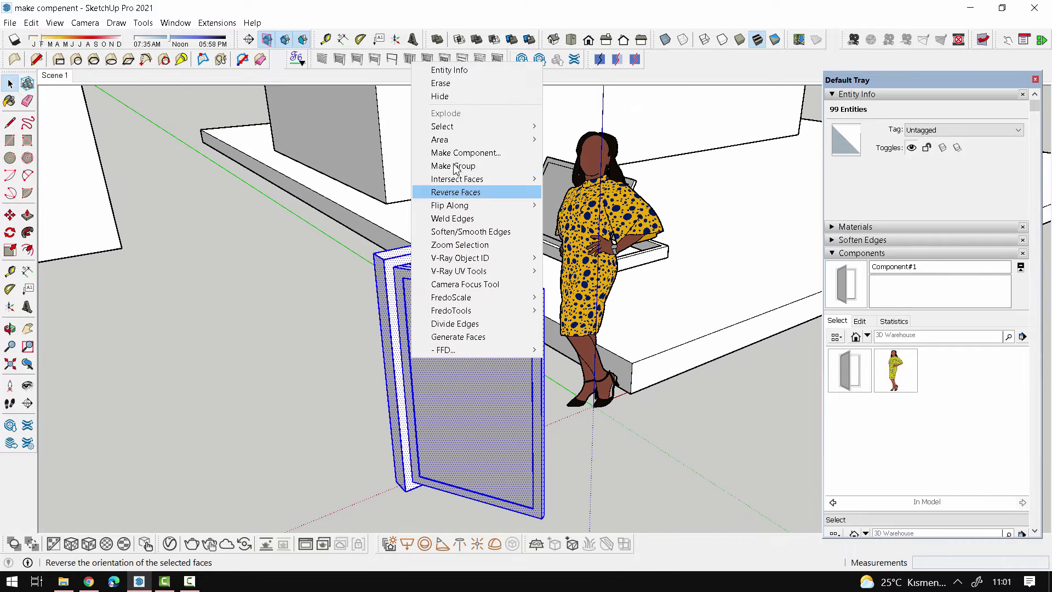
left_click(439, 145)
left_click(200, 181)
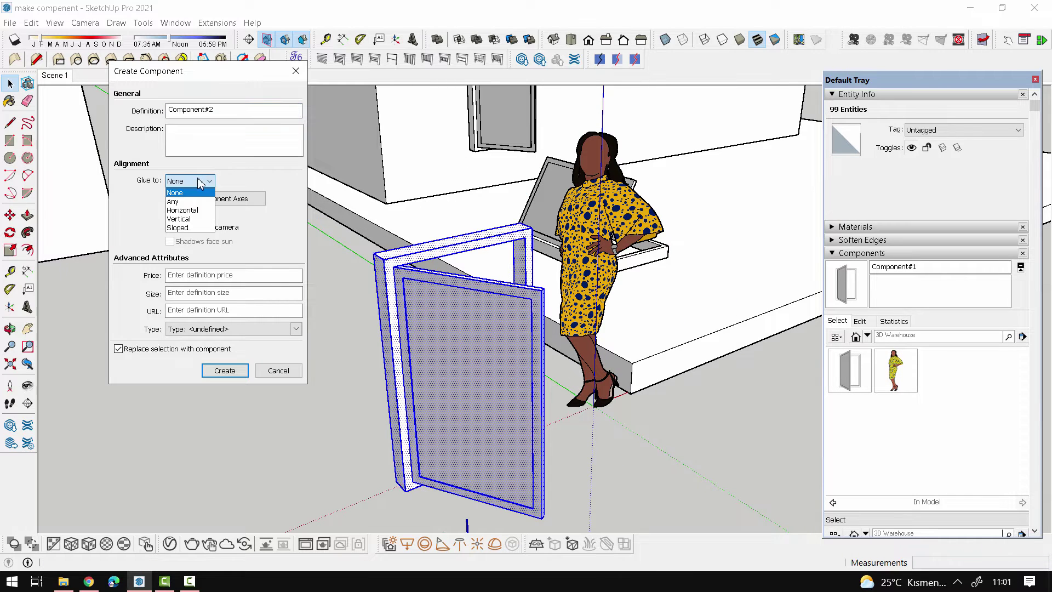
left_click(188, 202)
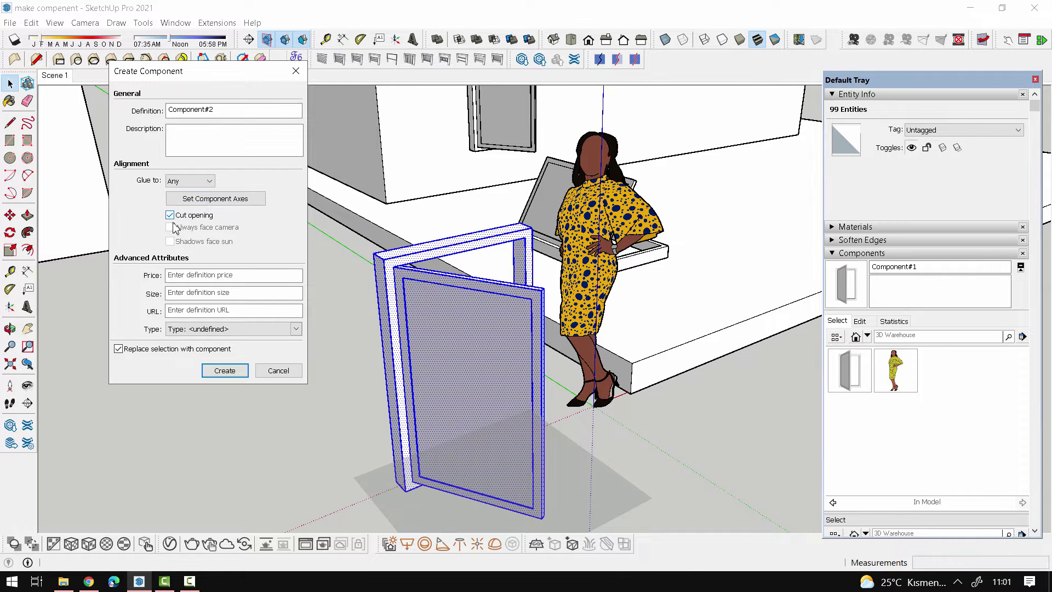
- Set the component axes at the door's base corner and create Component#2
left_click(212, 199)
middle_click_drag(211, 199, 588, 474)
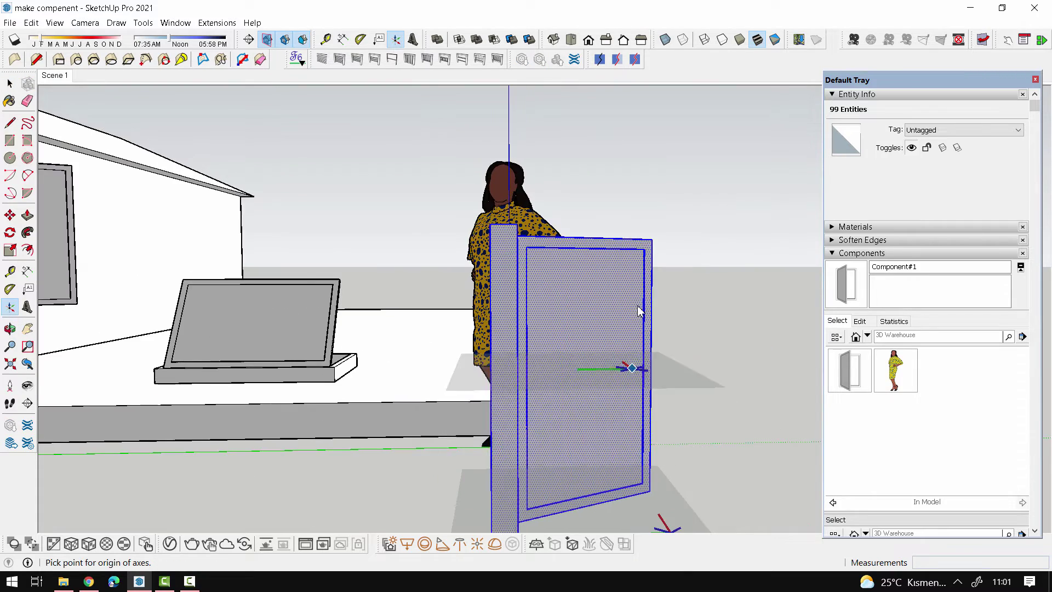
scroll(570, 455, "up", 3)
scroll(540, 454, "up", 2)
scroll(415, 465, "up", 3)
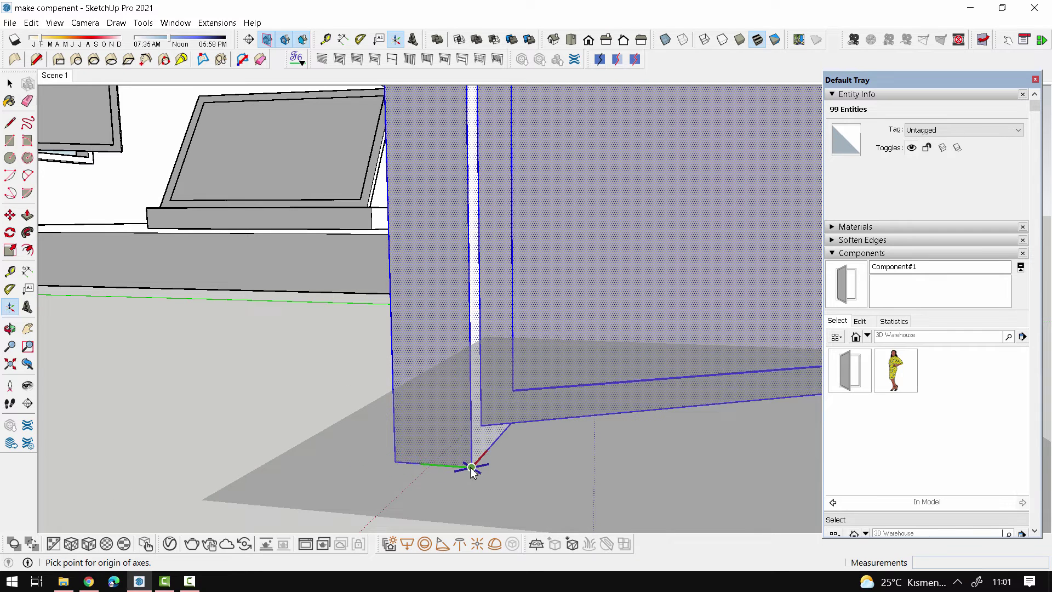
scroll(471, 469, "up", 3)
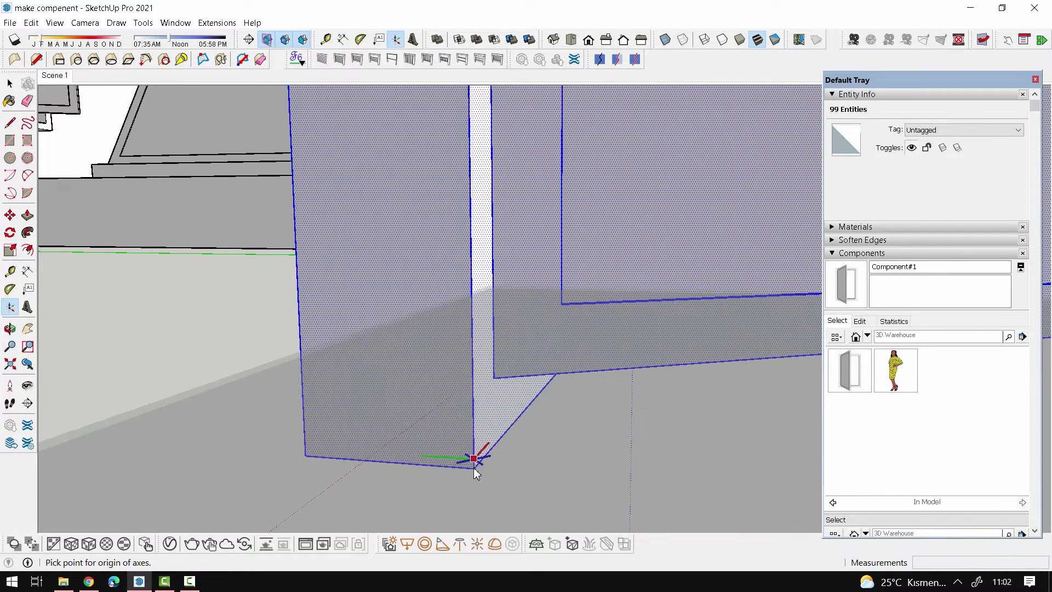
left_click(511, 427)
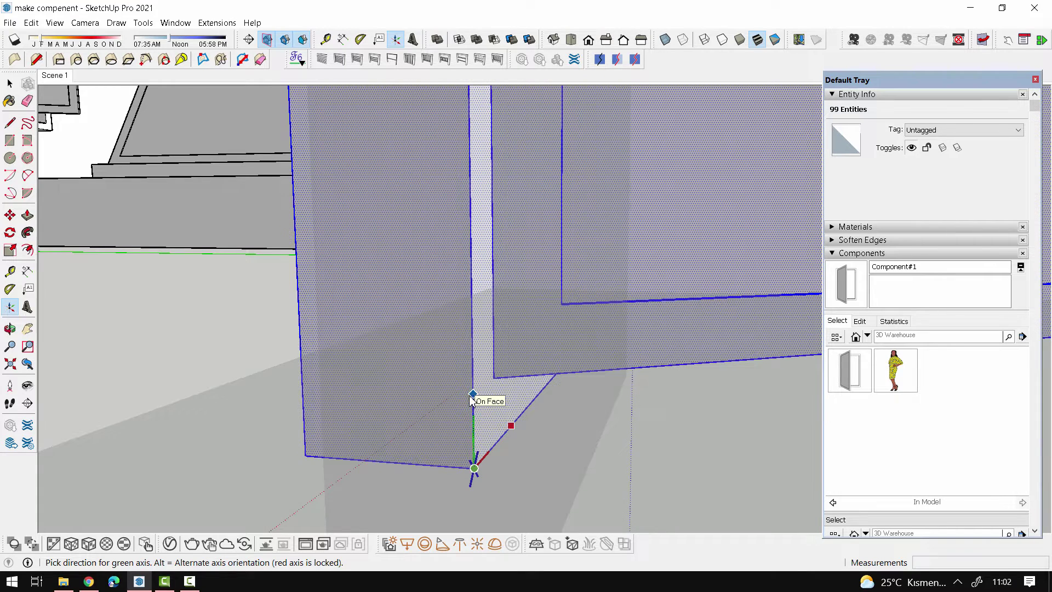
left_click(472, 396)
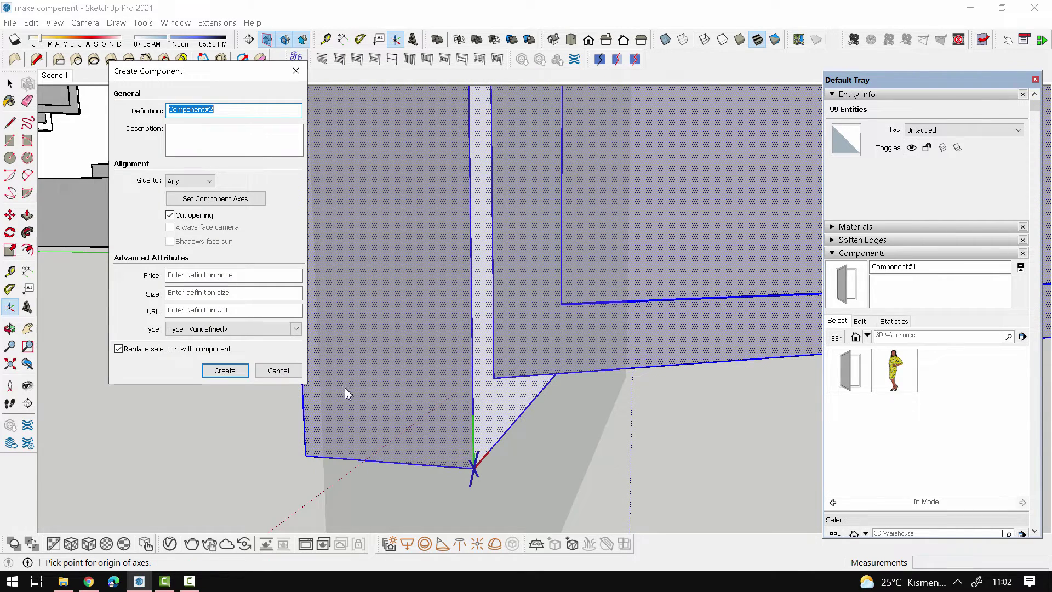
left_click(225, 370)
scroll(451, 390, "down", 2)
scroll(552, 403, "down", 3)
scroll(573, 376, "down", 3)
- Look down on the whole scene, select the door component, then deselect it
scroll(570, 400, "down", 3)
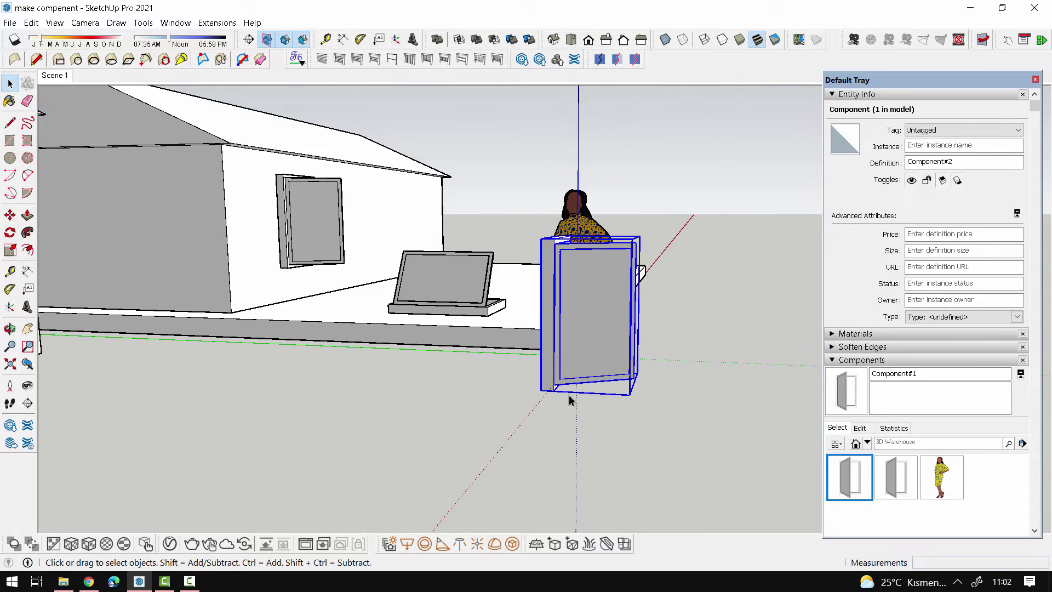
scroll(570, 400, "down", 3)
middle_click_drag(629, 411, 682, 387)
scroll(689, 378, "down", 2)
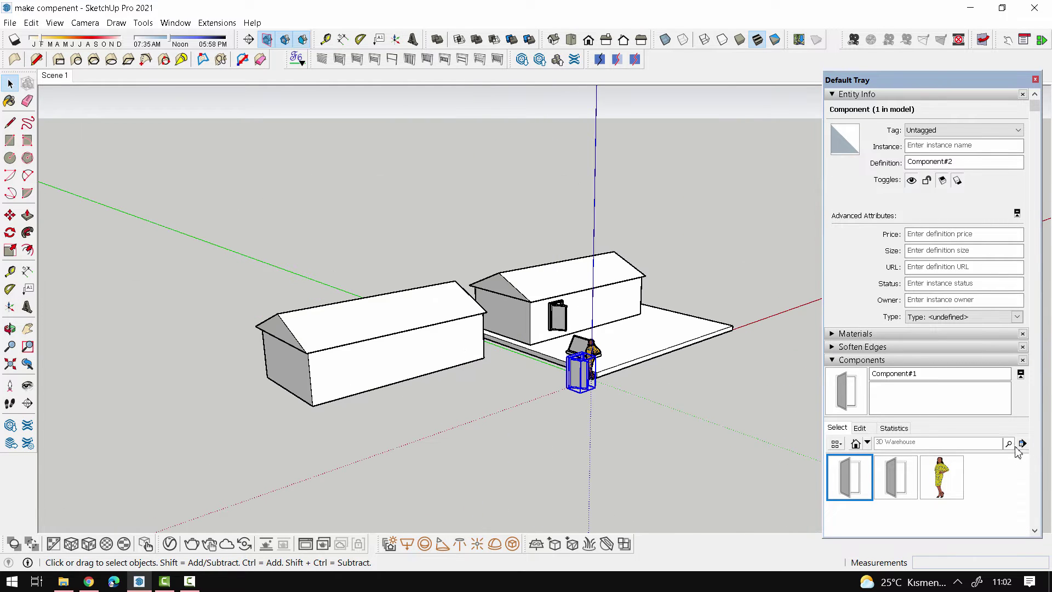
scroll(548, 297, "up", 2)
left_click(541, 274)
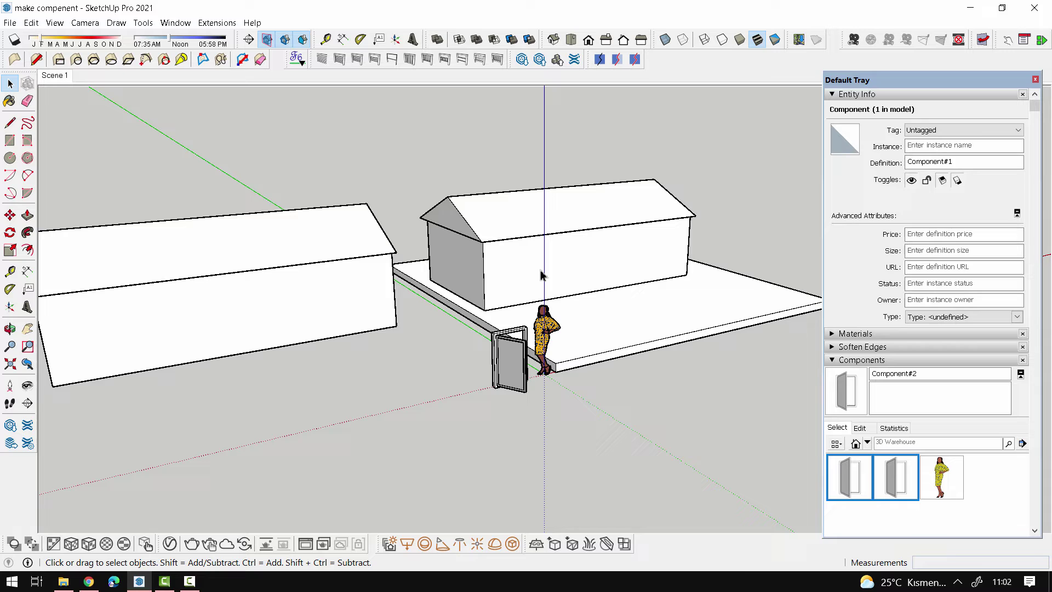
left_click(869, 475)
- Purge unused components and place the new door component on the left house wall
left_click(1025, 444)
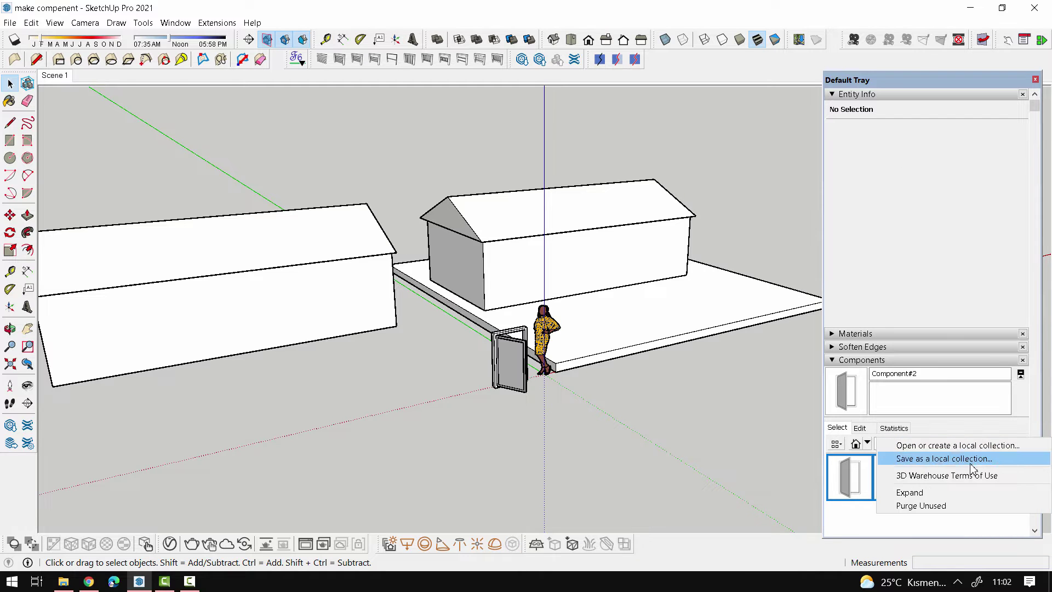
left_click(939, 505)
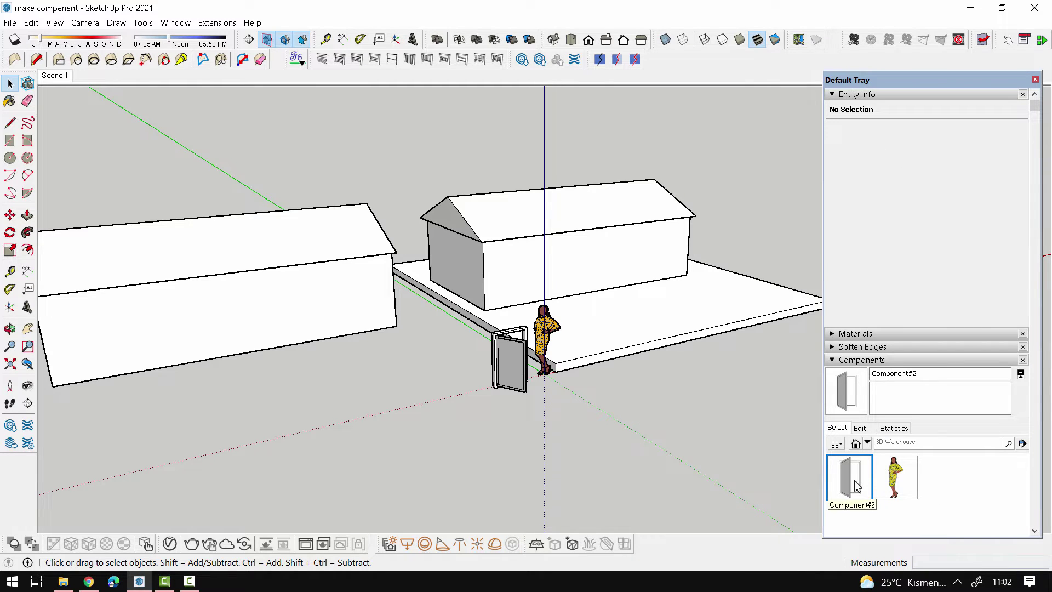
left_click(347, 329)
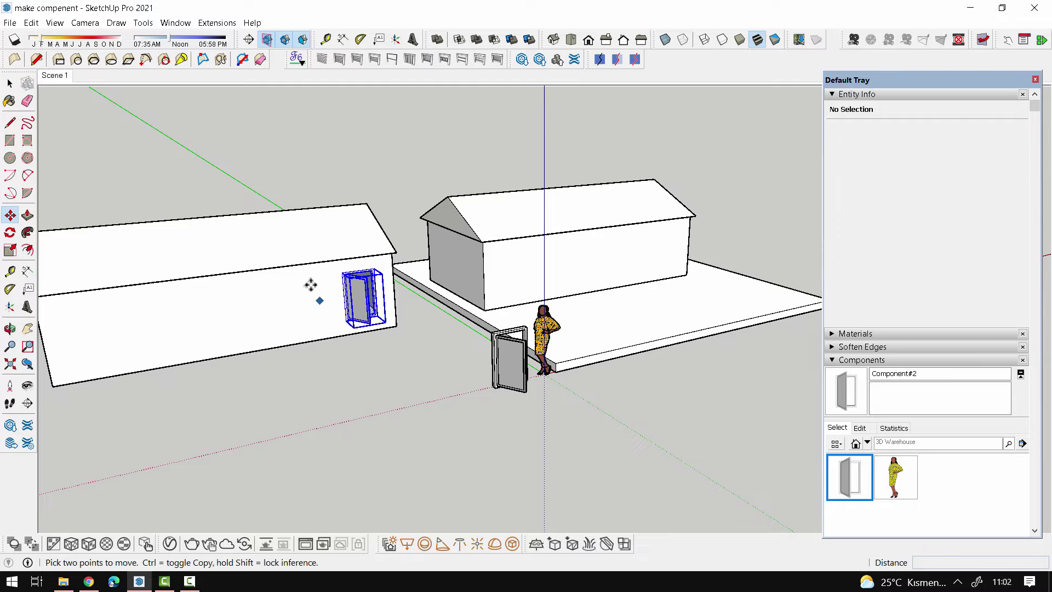
scroll(309, 286, "up", 3)
scroll(439, 469, "up", 3)
middle_click_drag(438, 470, 671, 332)
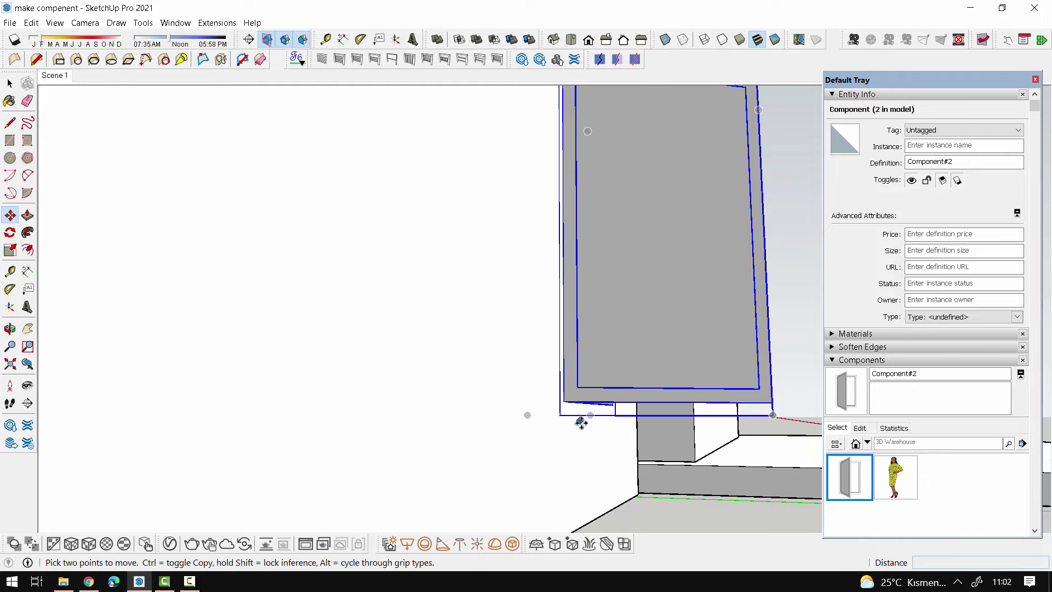
middle_click_drag(581, 422, 554, 419)
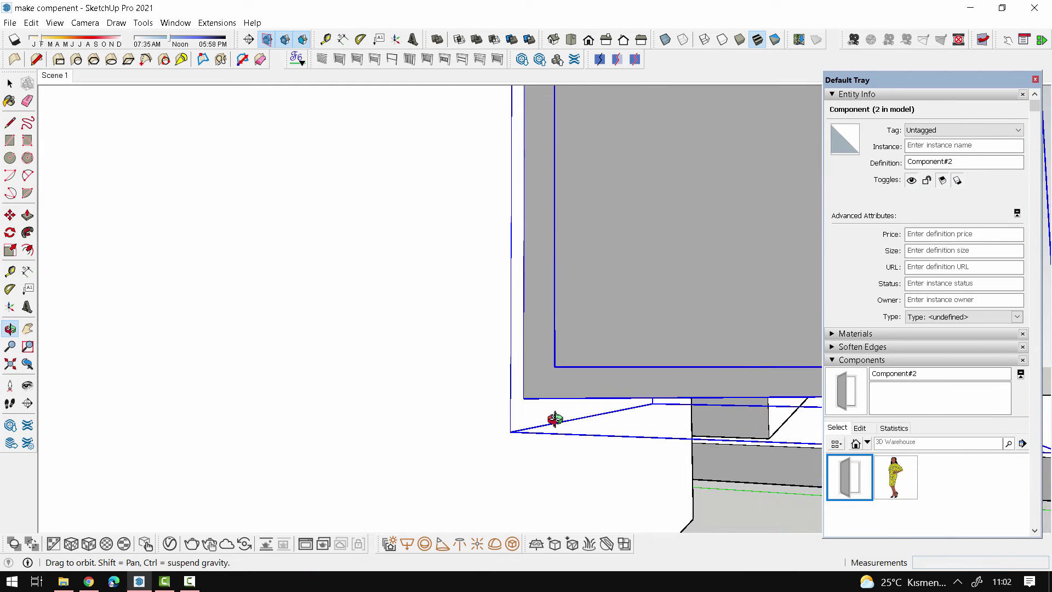
- Turn on X-ray and inspect the placed door's bottom corner
left_click(666, 42)
middle_click_drag(510, 415, 525, 459)
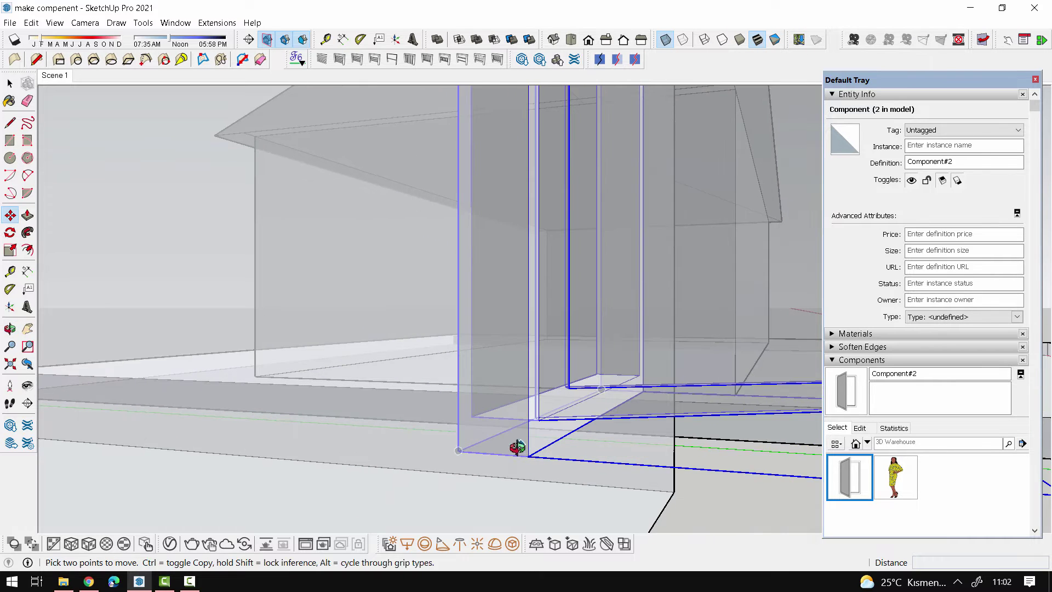
scroll(496, 501, "up", 2)
scroll(496, 505, "up", 2)
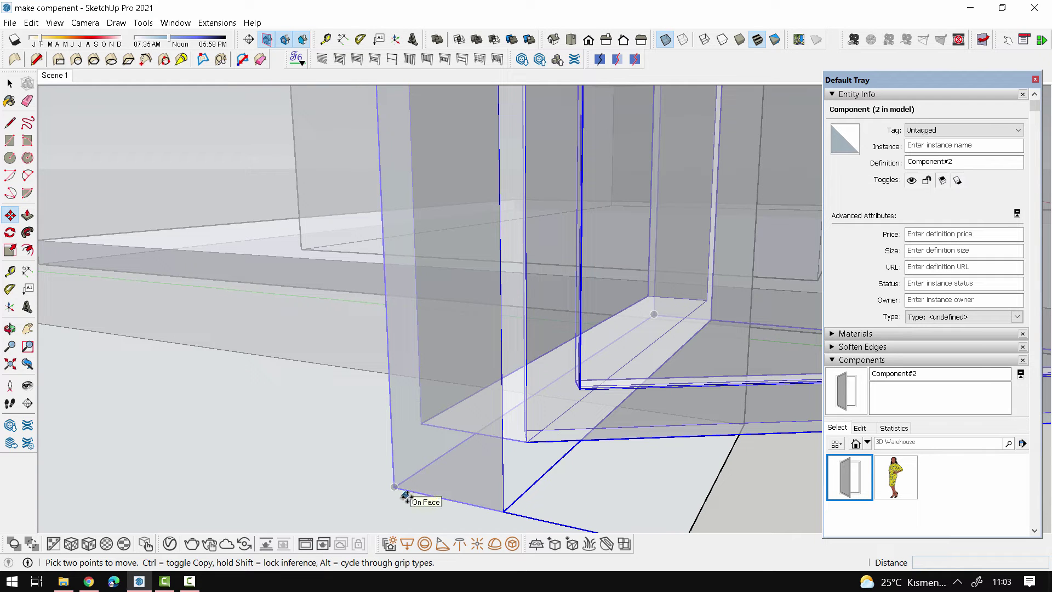
scroll(438, 471, "down", 2)
scroll(484, 445, "down", 2)
scroll(484, 436, "down", 3)
scroll(557, 429, "down", 1)
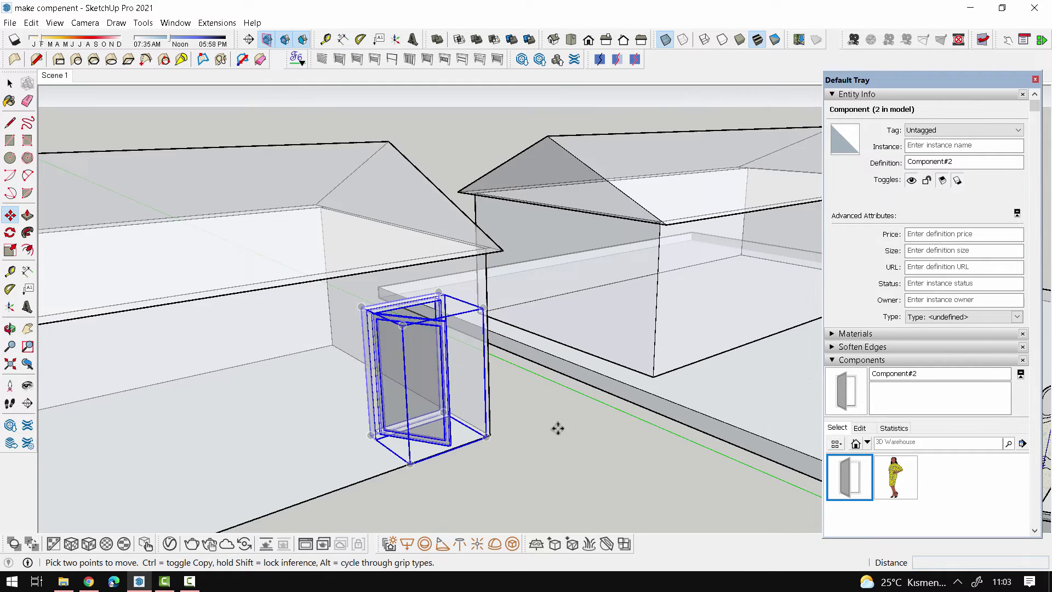
scroll(558, 428, "down", 3)
- Deselect everything and select the freestanding door's 99 loose entities
middle_click_drag(575, 425, 473, 425)
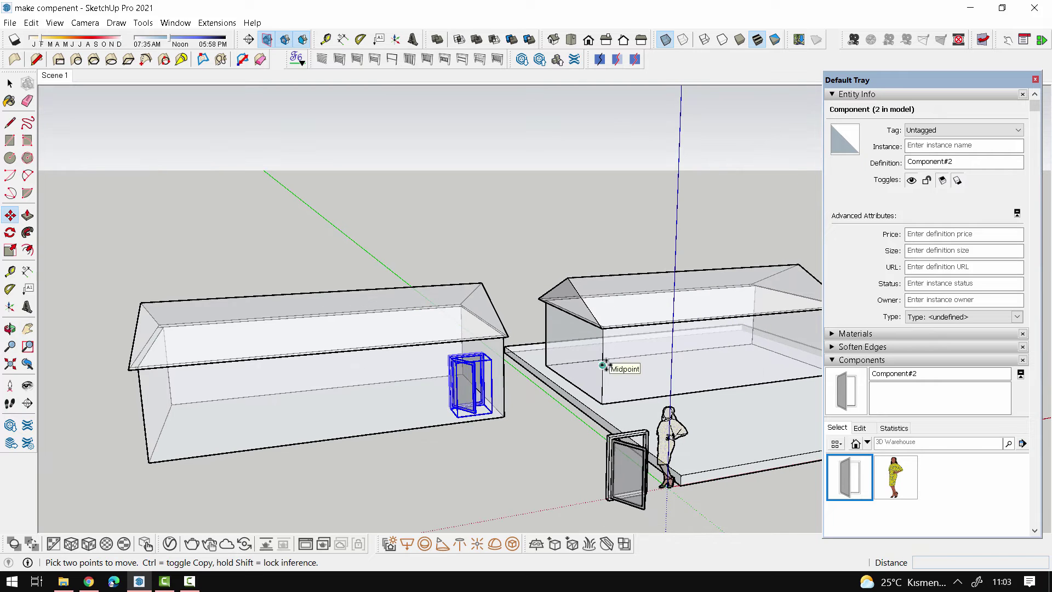
mouse_move(603, 366)
middle_mouse_down()
mouse_move(559, 395)
mouse_move(588, 383)
middle_mouse_up()
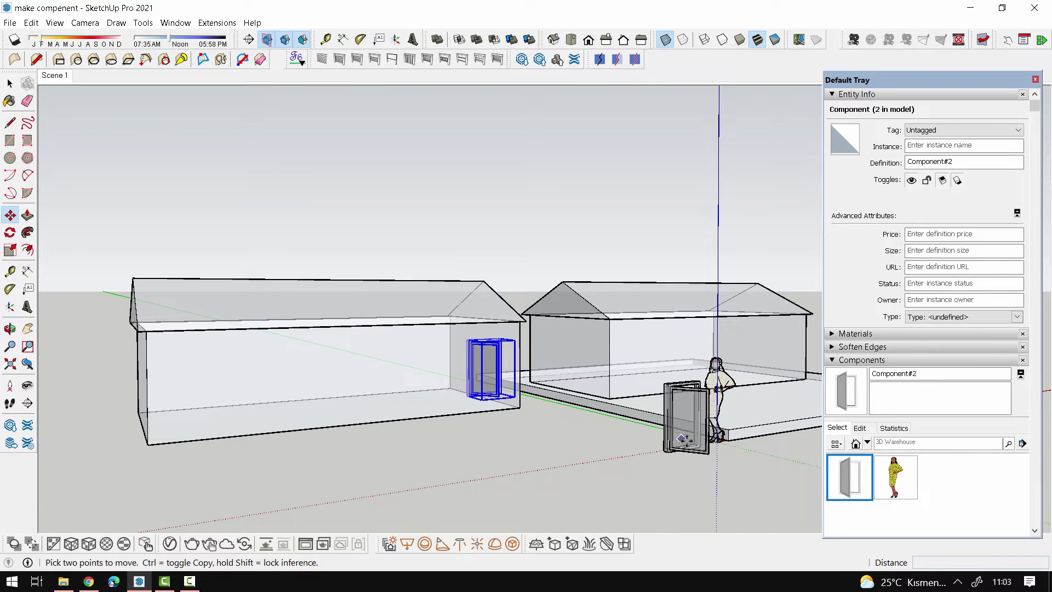
key("Escape")
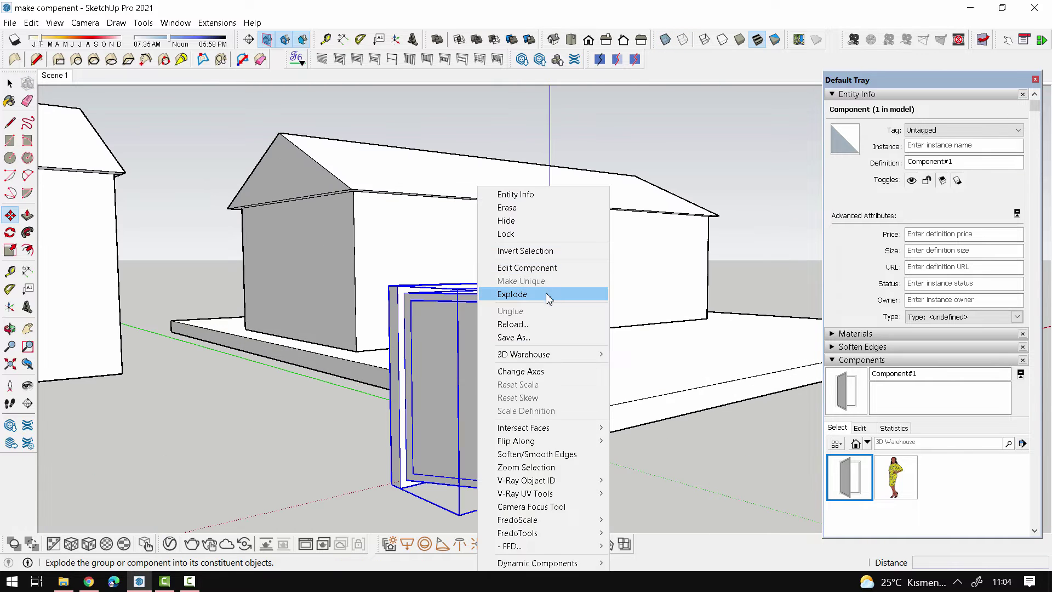
left_click(547, 291)
- Start Make Component on the door geometry with Glue to set to Any
right_click(450, 347)
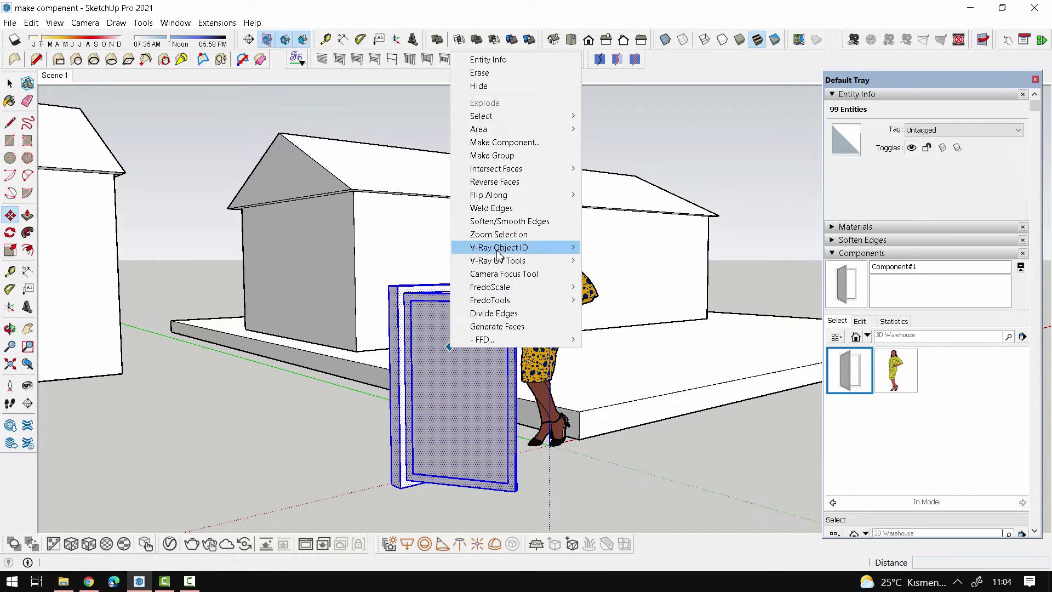
left_click(505, 142)
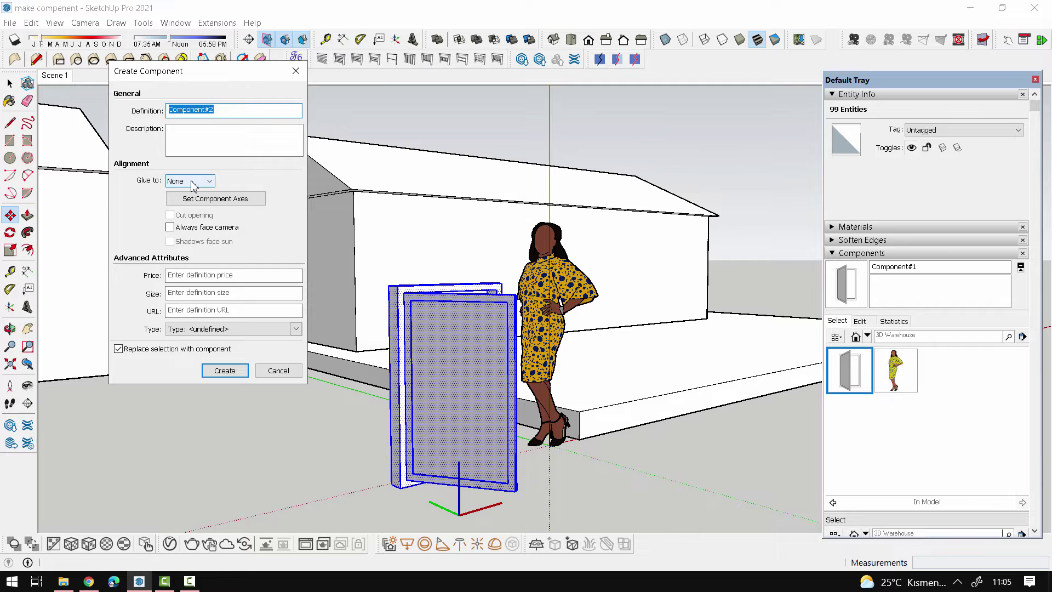
left_click(192, 183)
left_click(187, 203)
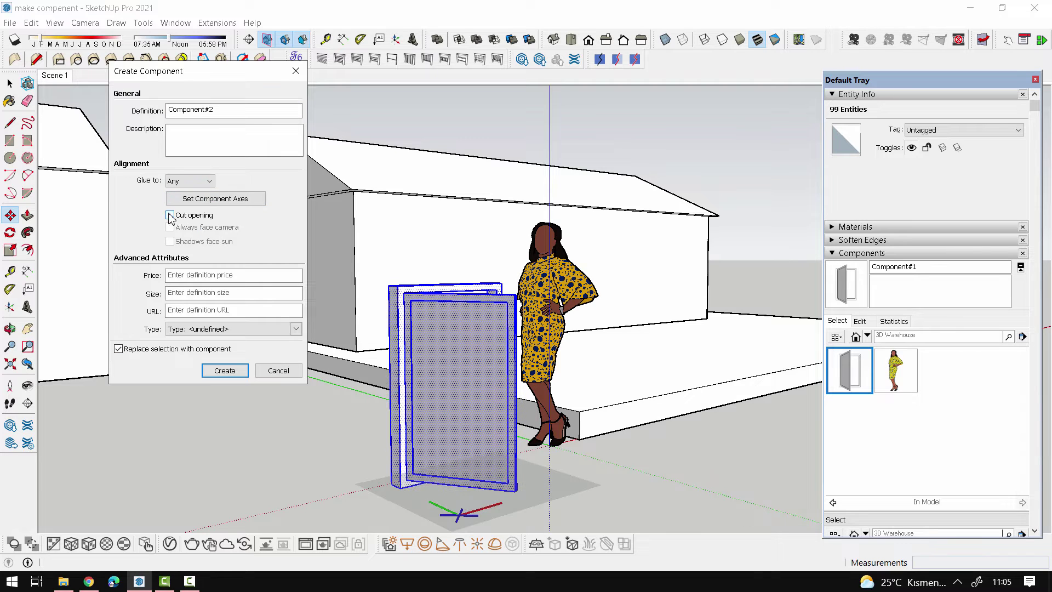
- Place the component axes at the frame's bottom corner and create Component#2
left_click(206, 198)
scroll(404, 477, "up", 5)
mouse_move(404, 477)
middle_mouse_down()
mouse_move(564, 513)
mouse_move(454, 515)
middle_mouse_up()
scroll(489, 504, "up", 2)
scroll(505, 469, "up", 2)
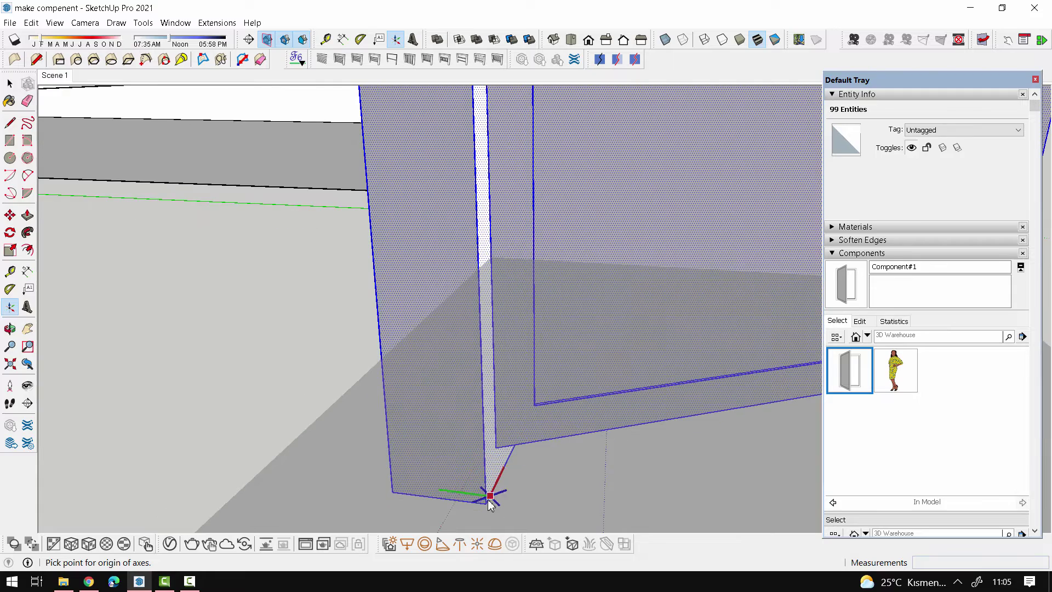
mouse_move(485, 432)
middle_mouse_down()
mouse_move(482, 458)
mouse_move(411, 458)
mouse_move(458, 493)
mouse_move(536, 485)
middle_mouse_up()
mouse_move(634, 493)
middle_mouse_down()
mouse_move(348, 501)
mouse_move(430, 476)
middle_mouse_up()
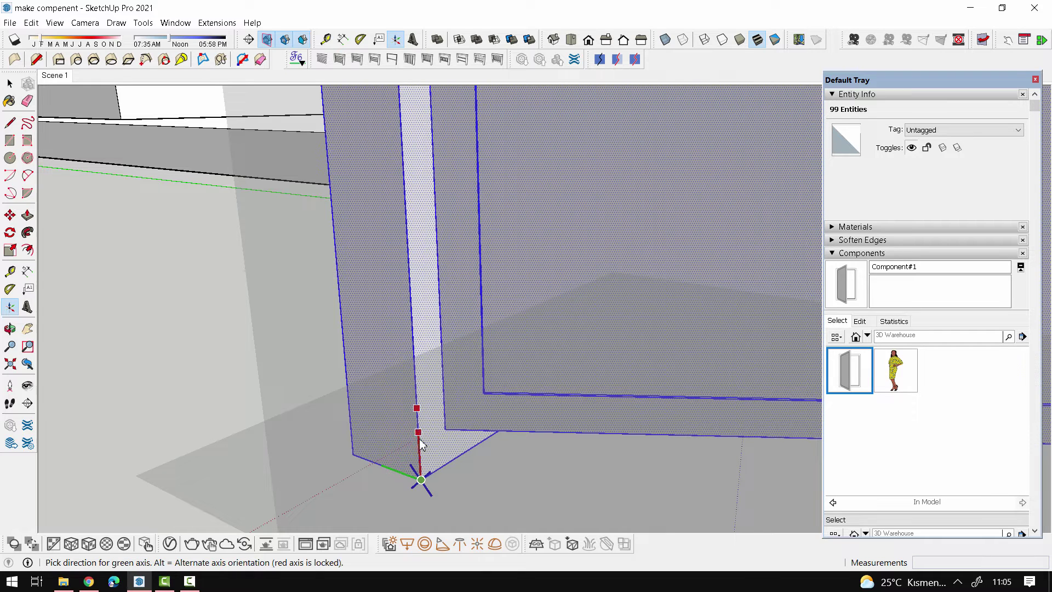
left_click(478, 446)
left_click(234, 373)
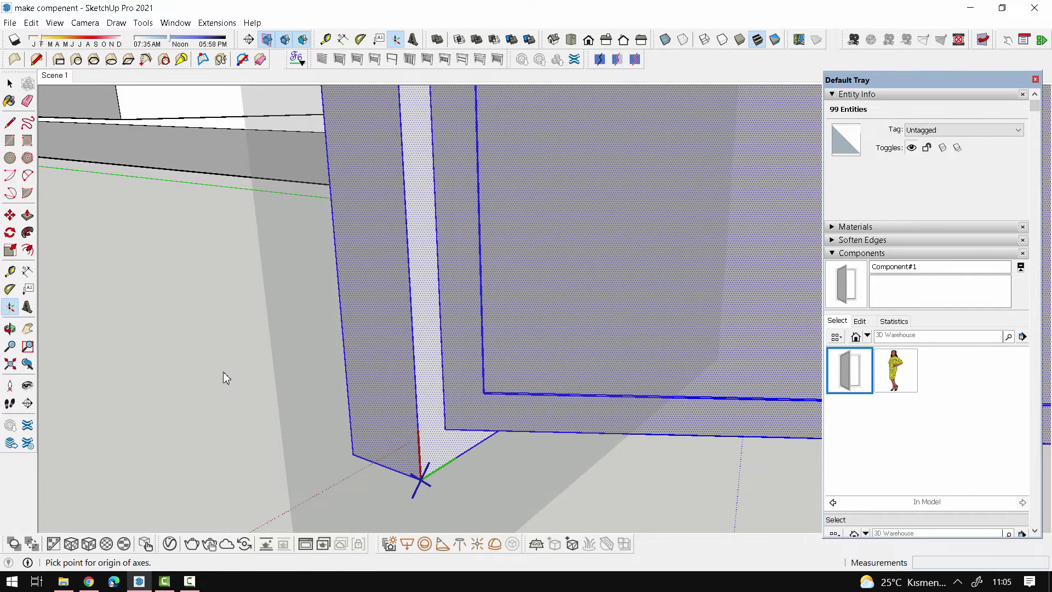
scroll(454, 399, "down", 5)
scroll(535, 415, "down", 3)
scroll(535, 416, "down", 2)
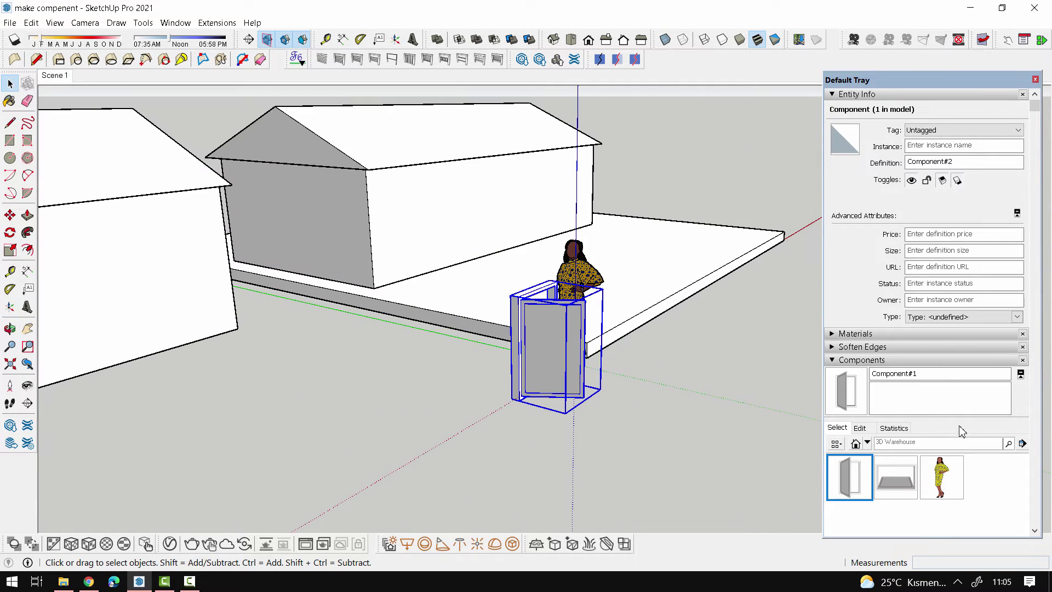
- Purge unused components from the Components tray
scroll(526, 409, "down", 3)
scroll(527, 410, "down", 1)
left_click(1023, 444)
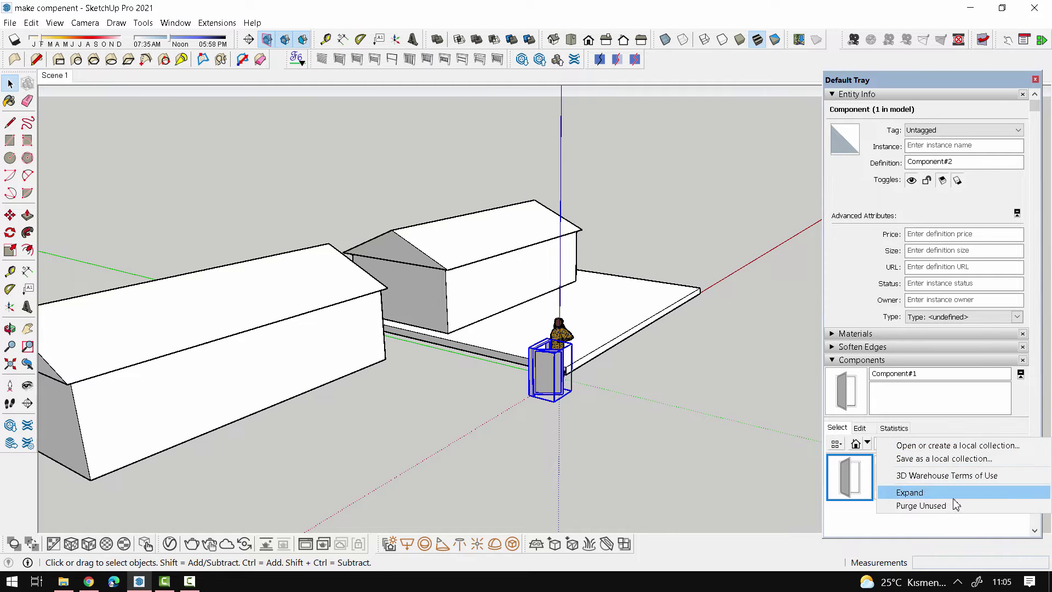
left_click(953, 502)
- Place a Component#2 copy on the left house's wall
left_click(859, 485)
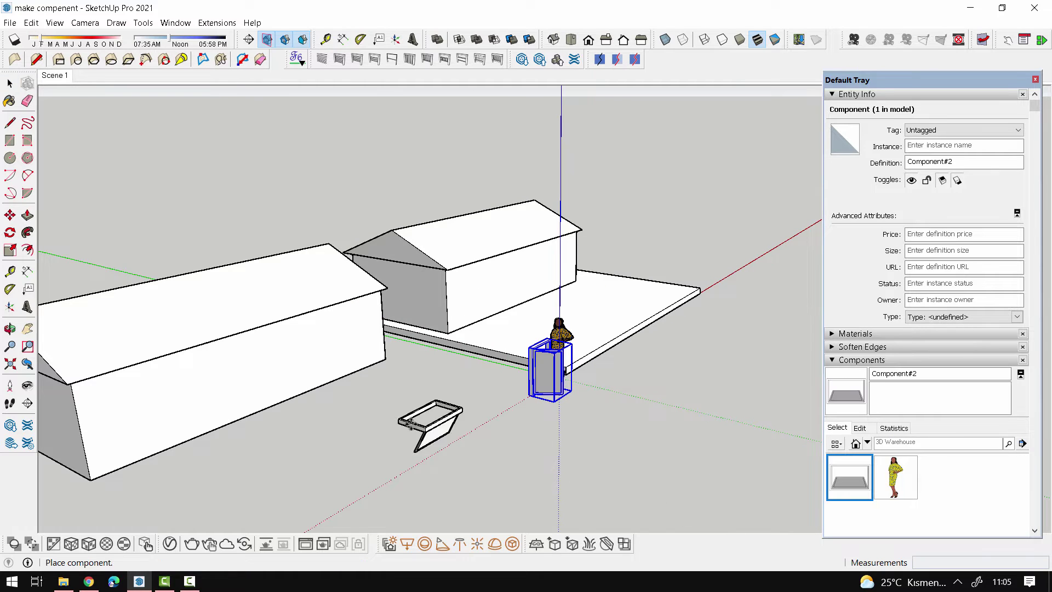
scroll(366, 359, "up", 2)
scroll(367, 328, "up", 2)
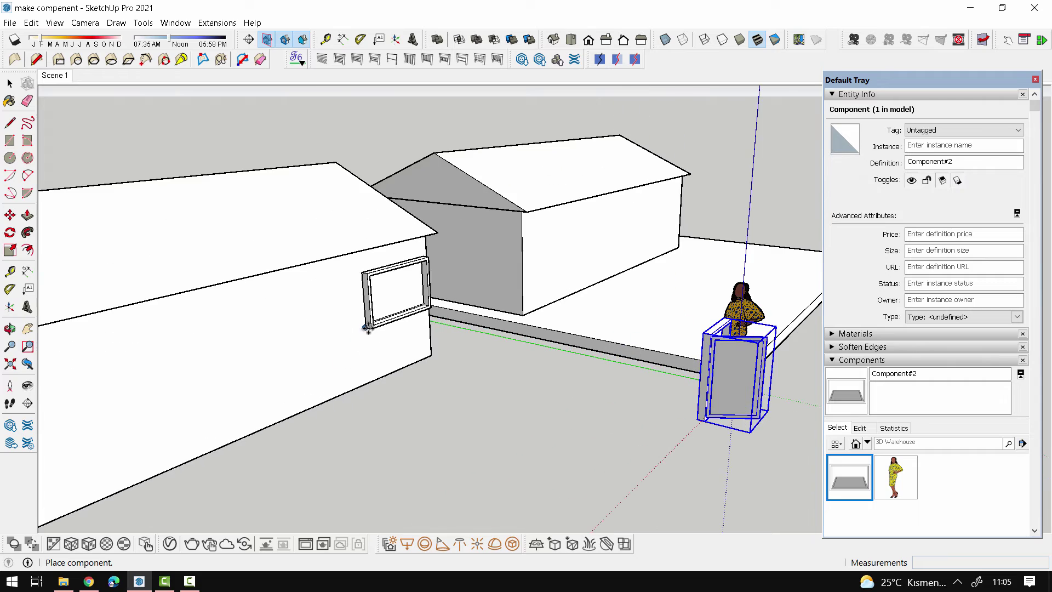
left_click(349, 331)
scroll(361, 313, "up", 4)
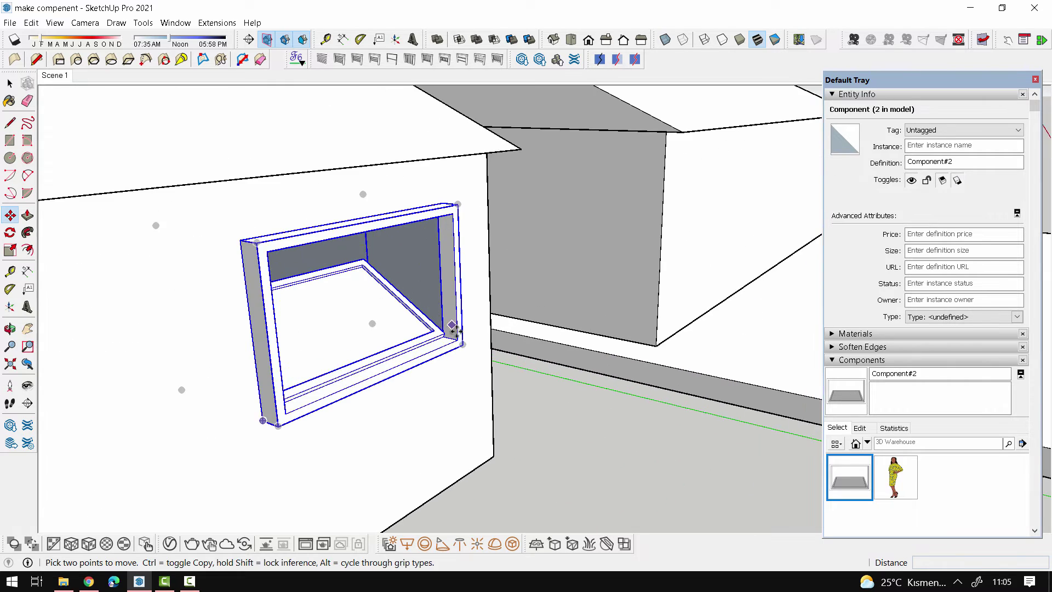
mouse_move(362, 313)
middle_mouse_down()
mouse_move(254, 379)
mouse_move(411, 283)
mouse_move(556, 327)
mouse_move(415, 355)
mouse_move(481, 380)
mouse_move(527, 357)
middle_mouse_up()
scroll(411, 284, "up", 2)
- Switch to Move (M) and orbit around the houses toward the door
key("m")
scroll(415, 355, "down", 4)
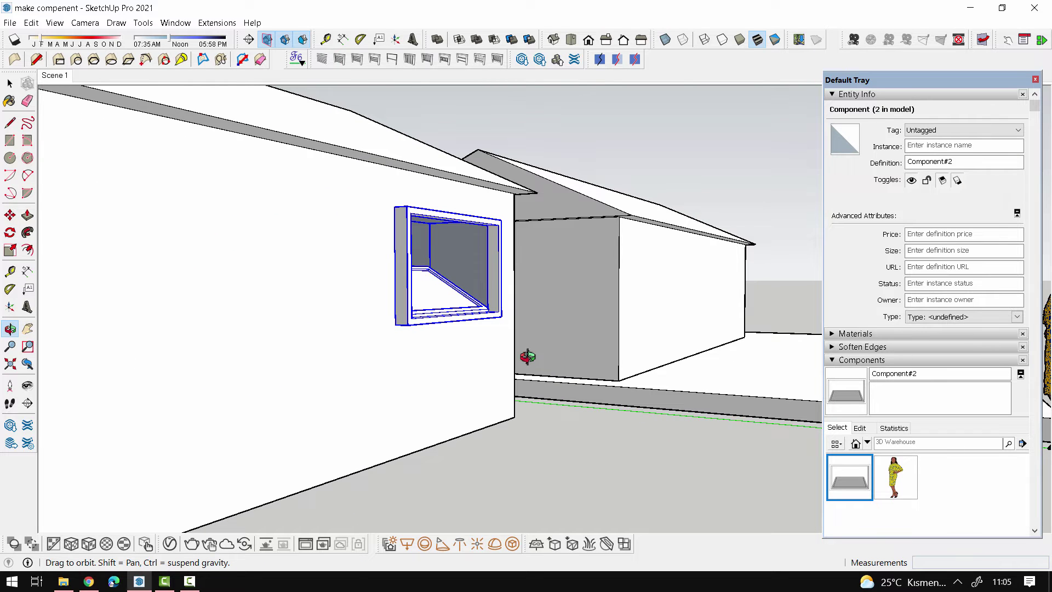
scroll(477, 379, "down", 3)
middle_click_drag(374, 345, 658, 429)
scroll(512, 380, "up", 4)
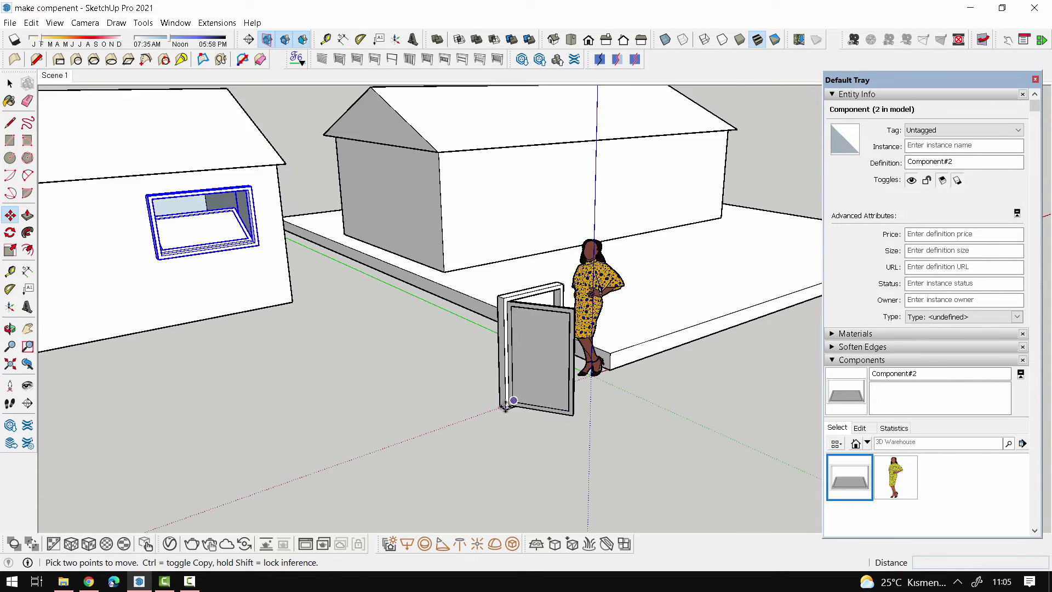
scroll(509, 416, "up", 3)
scroll(509, 417, "up", 2)
double_click(519, 421)
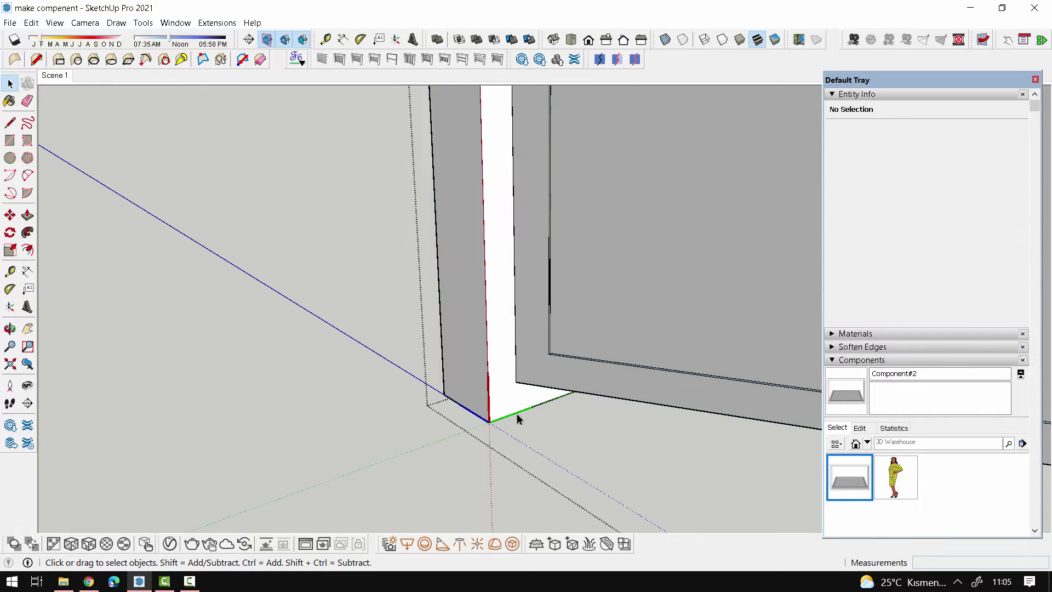
key("ctrl+a")
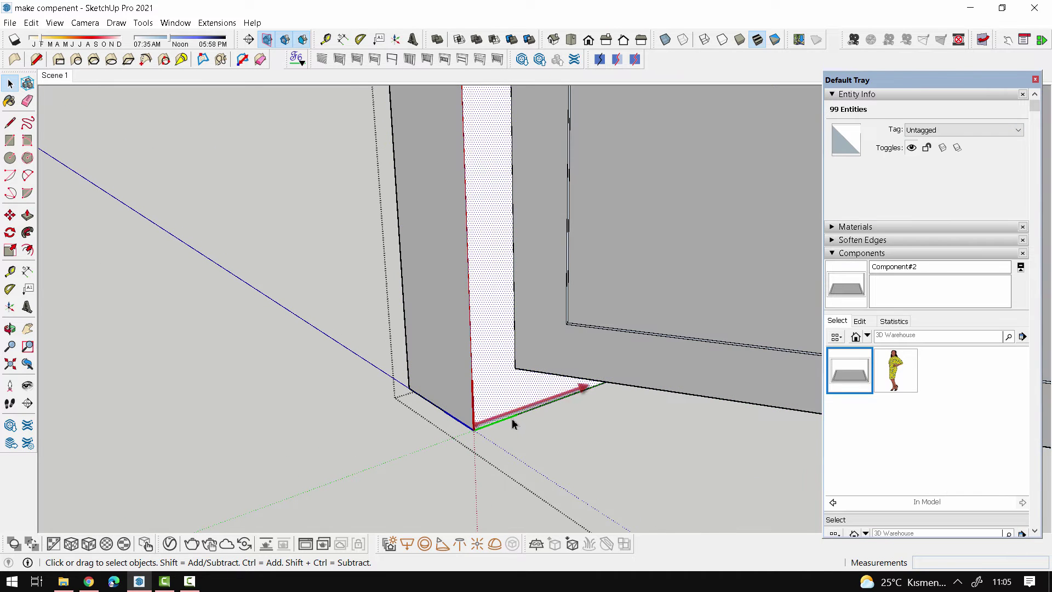
left_click(518, 419)
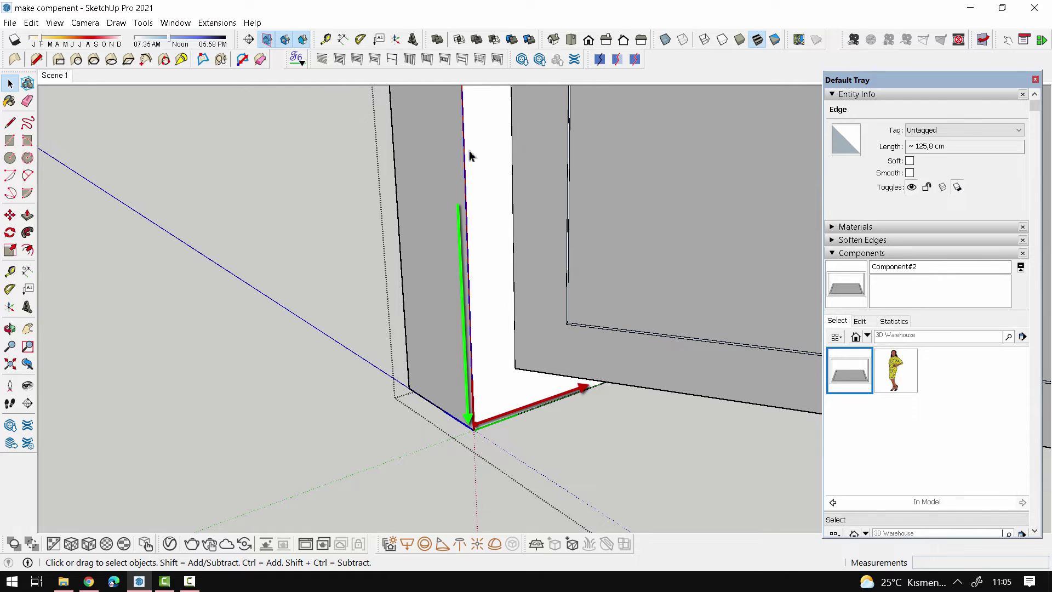
left_click(377, 382)
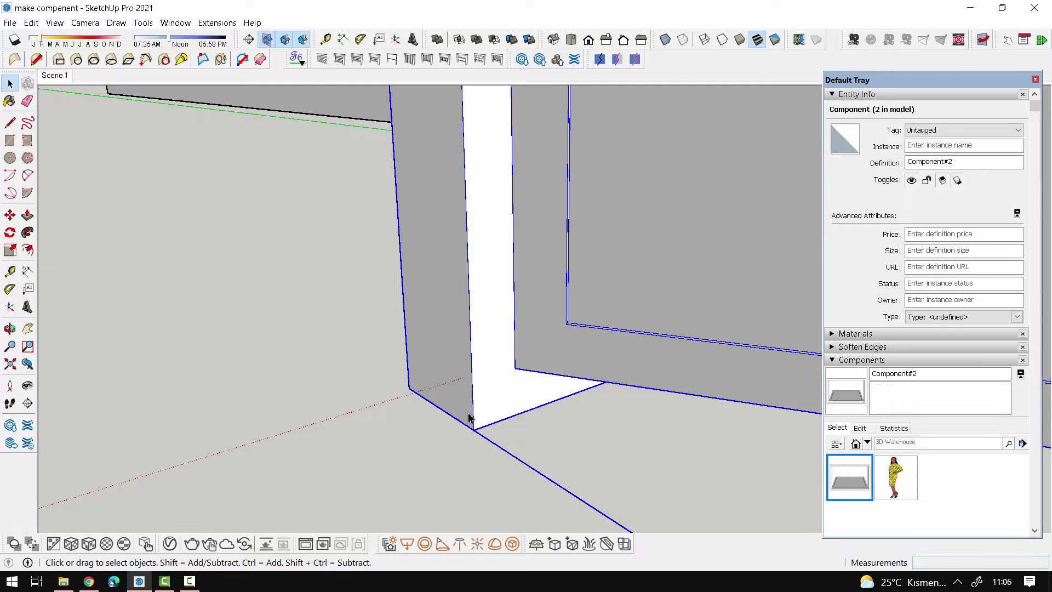
scroll(542, 449, "down", 3)
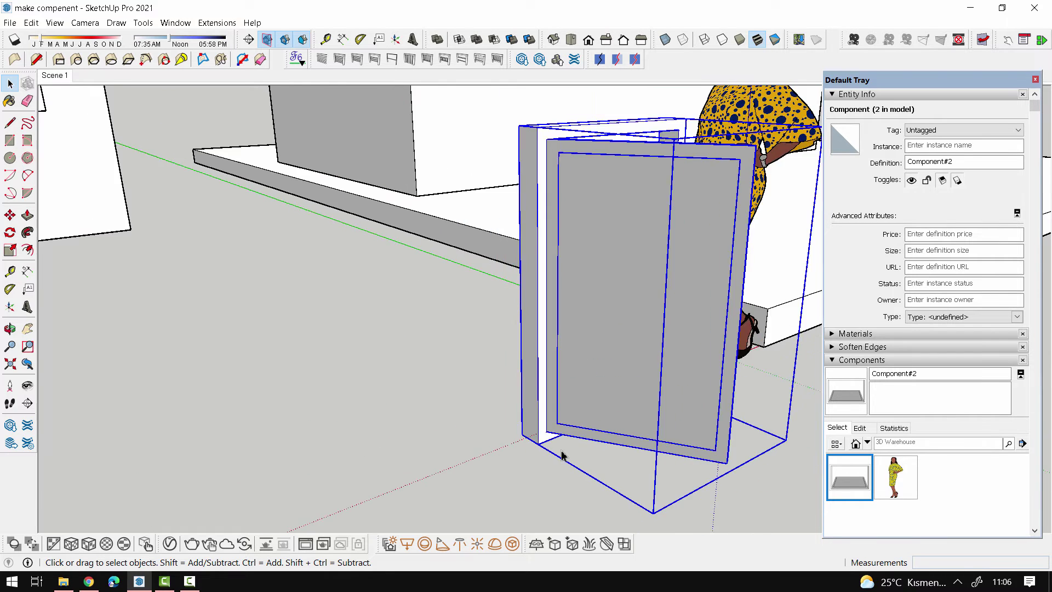
scroll(564, 452, "down", 3)
scroll(526, 406, "down", 2)
- Select the left house's wall face, then view the houses from above
left_click(333, 301)
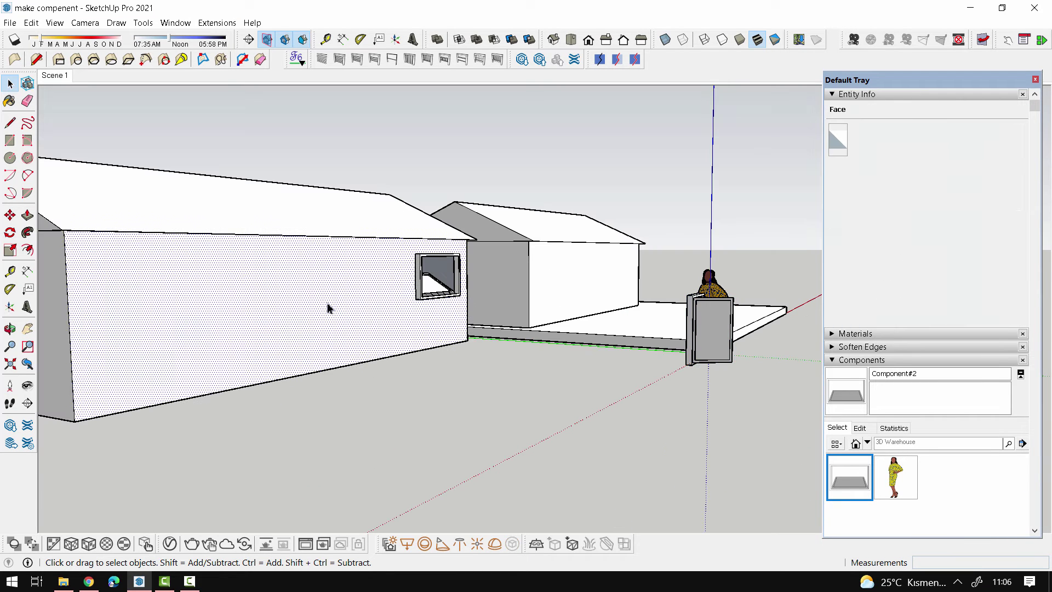
mouse_move(328, 304)
middle_mouse_down()
mouse_move(345, 272)
mouse_move(444, 286)
mouse_move(466, 277)
mouse_move(464, 296)
middle_mouse_up()
mouse_move(516, 363)
middle_mouse_down()
mouse_move(616, 357)
mouse_move(331, 352)
middle_mouse_up()
scroll(413, 355, "down", 3)
mouse_move(376, 395)
middle_mouse_down()
mouse_move(582, 365)
mouse_move(487, 424)
middle_mouse_up()
scroll(580, 364, "down", 3)
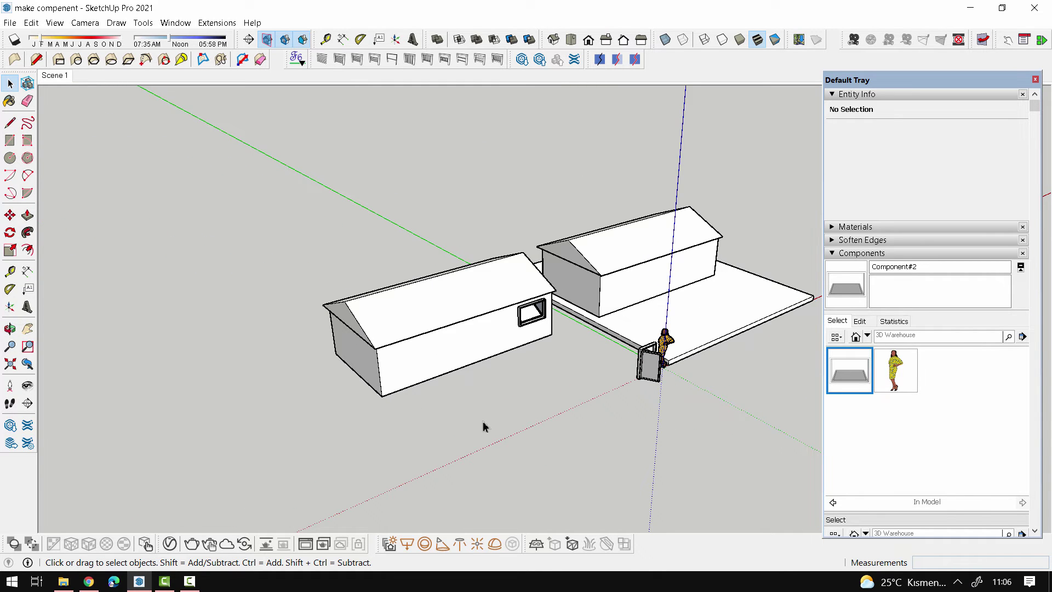
scroll(557, 367, "up", 2)
scroll(354, 429, "down", 2)
- Draw a rectangular face on the ground with the Rectangle tool
key("r")
left_click(274, 448)
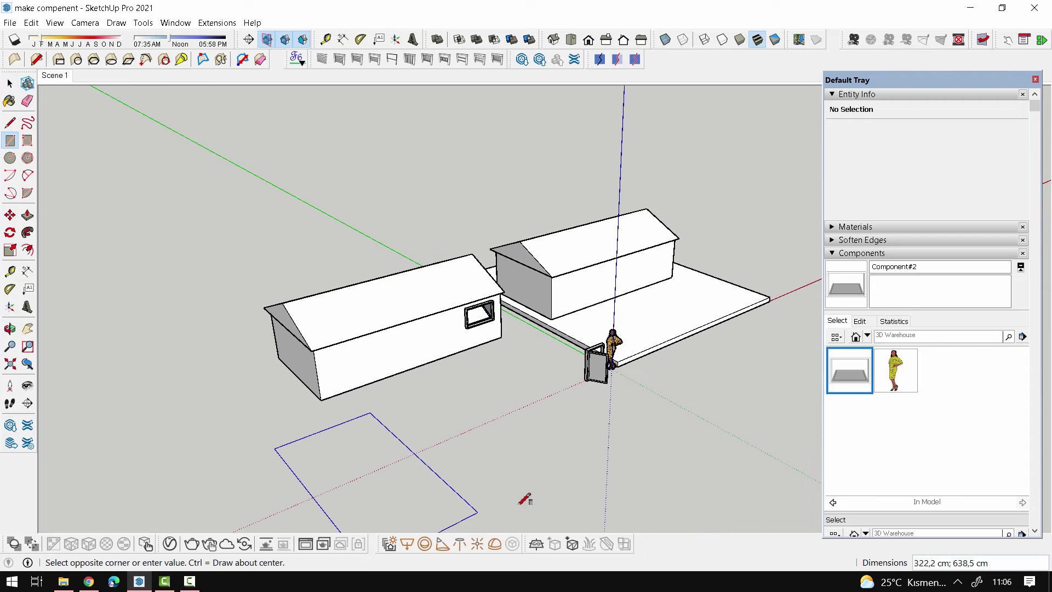
left_click(542, 441)
scroll(389, 454, "up", 2)
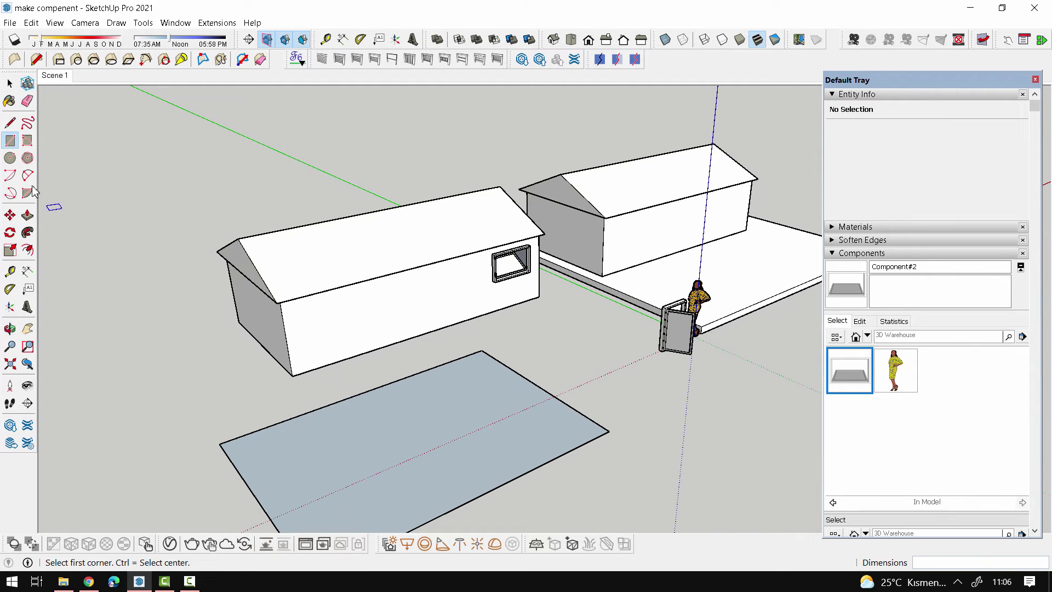
- Offset the rectangle's edge inward and push the outer ring up 210 cm into walls
key("f")
left_click(303, 420)
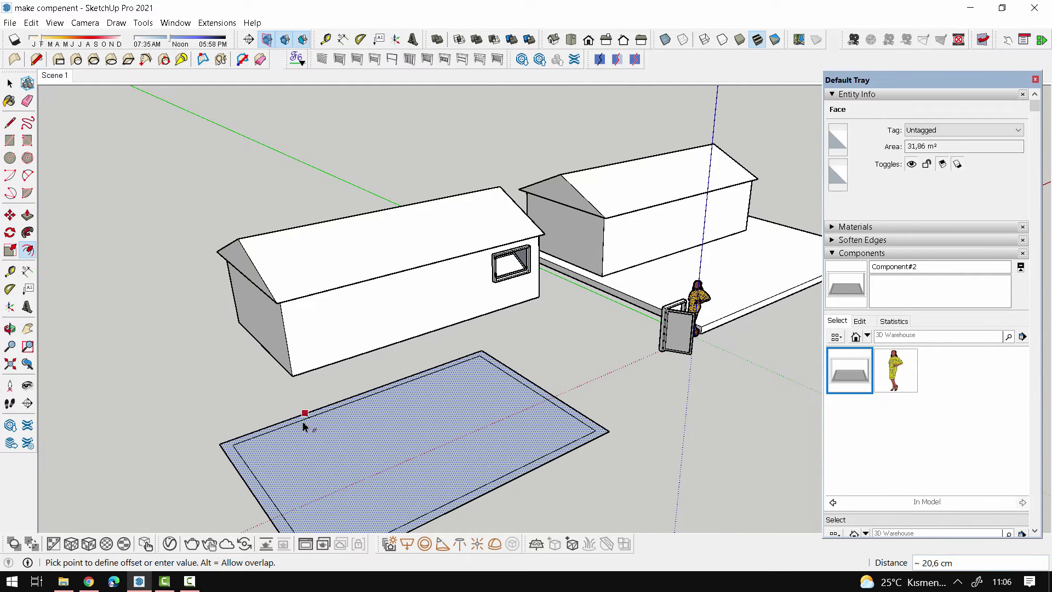
left_click(297, 424)
key("p")
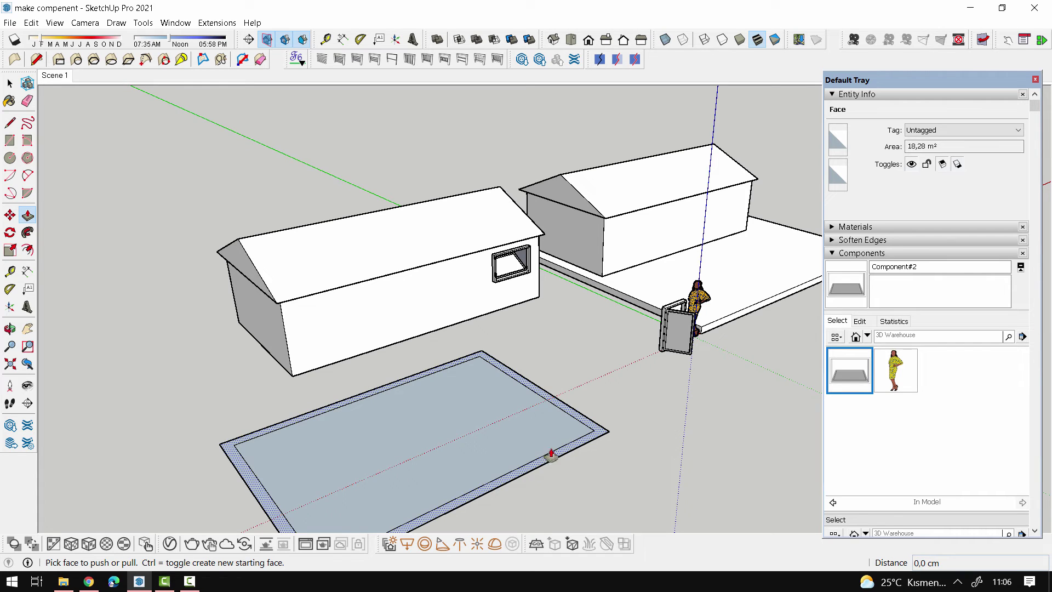
left_click(586, 438)
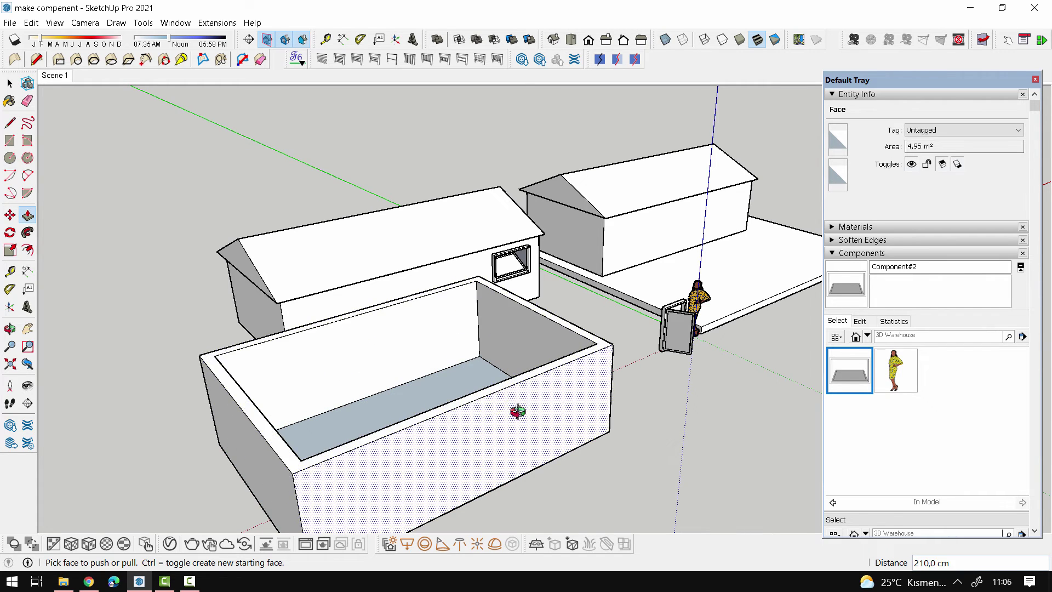
- Inspect the new walls, selecting an inner face and the near outer wall
middle_click_drag(521, 411, 716, 399)
key("space")
left_click(718, 400)
middle_click_drag(736, 435, 564, 411)
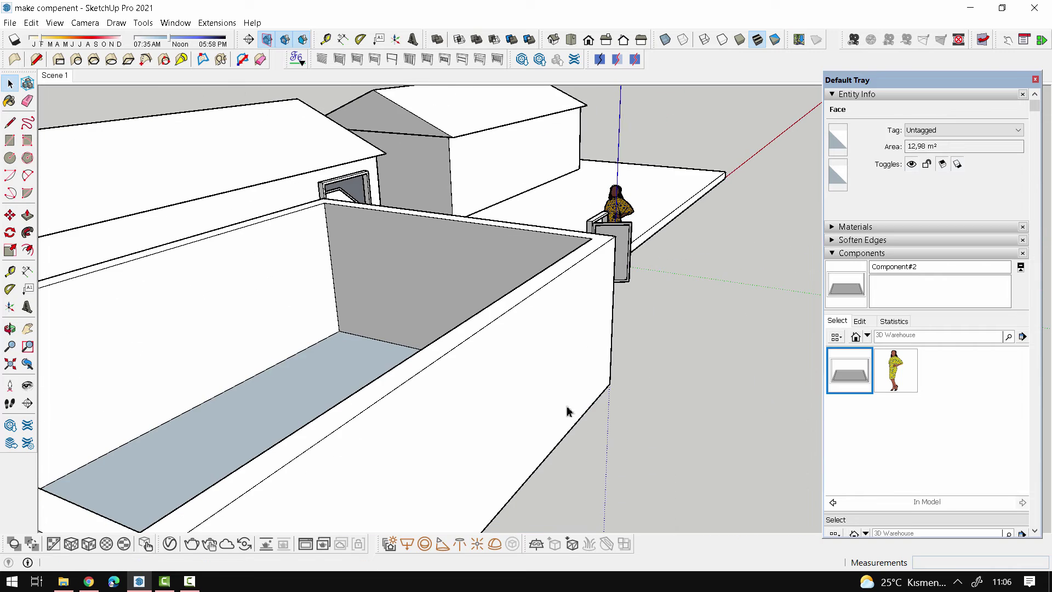
double_click(536, 394)
middle_click_drag(505, 437, 520, 440)
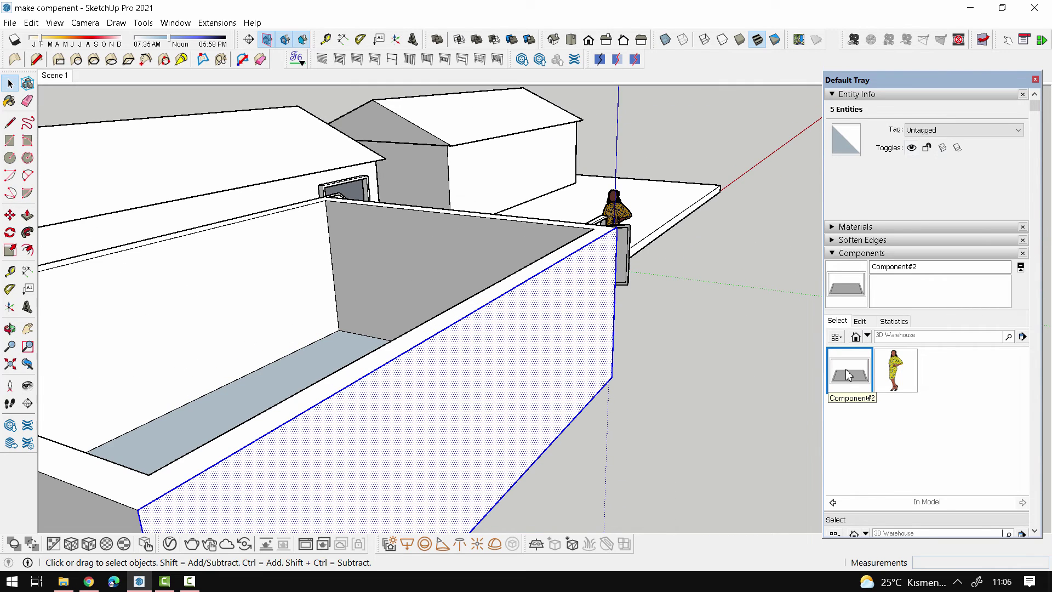
- Place a third Component#2 window on the new enclosure's near outer wall
left_click(848, 376)
left_click(522, 408)
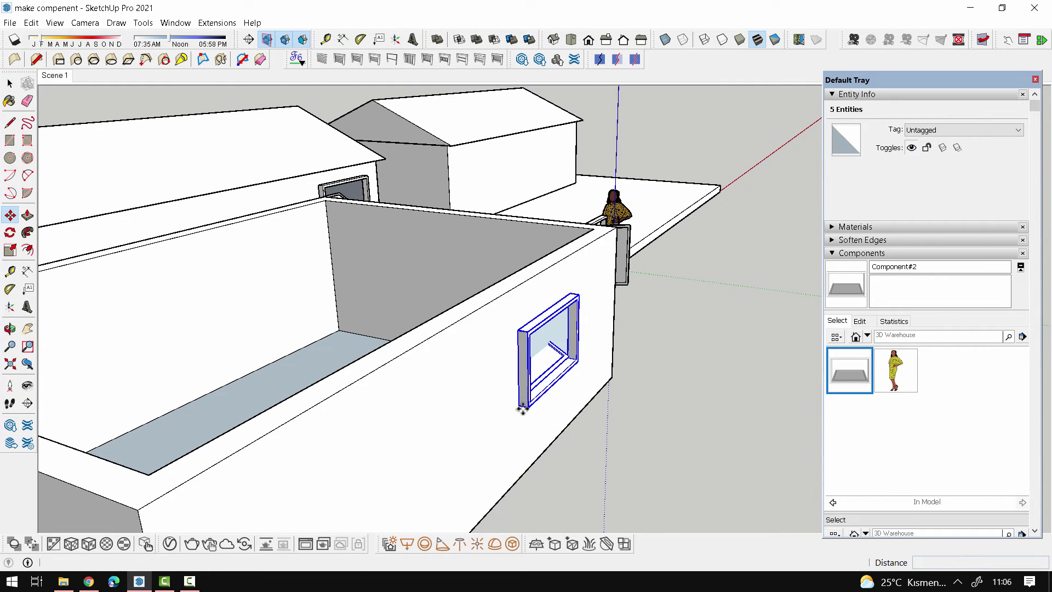
mouse_move(522, 409)
middle_mouse_down()
mouse_move(282, 249)
mouse_move(535, 335)
mouse_move(544, 322)
mouse_move(688, 357)
mouse_move(794, 331)
mouse_move(689, 265)
middle_mouse_up()
scroll(305, 273, "up", 5)
key("space")
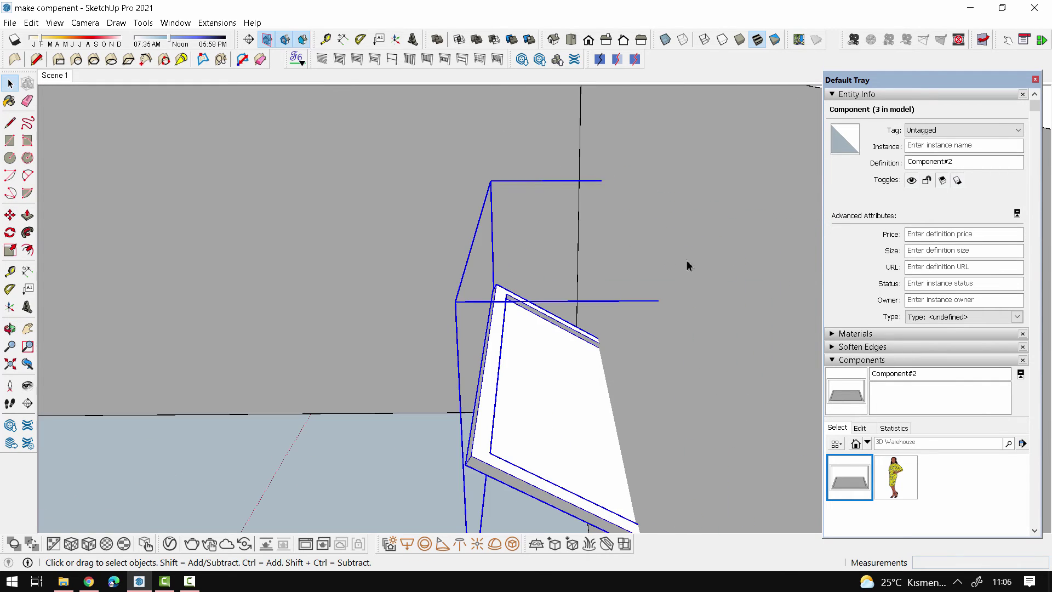
left_click(482, 298)
- Orbit and zoom around the enclosure wall to inspect the cut window opening
mouse_move(482, 298)
middle_mouse_down()
mouse_move(617, 353)
mouse_move(336, 303)
mouse_move(210, 341)
middle_mouse_up()
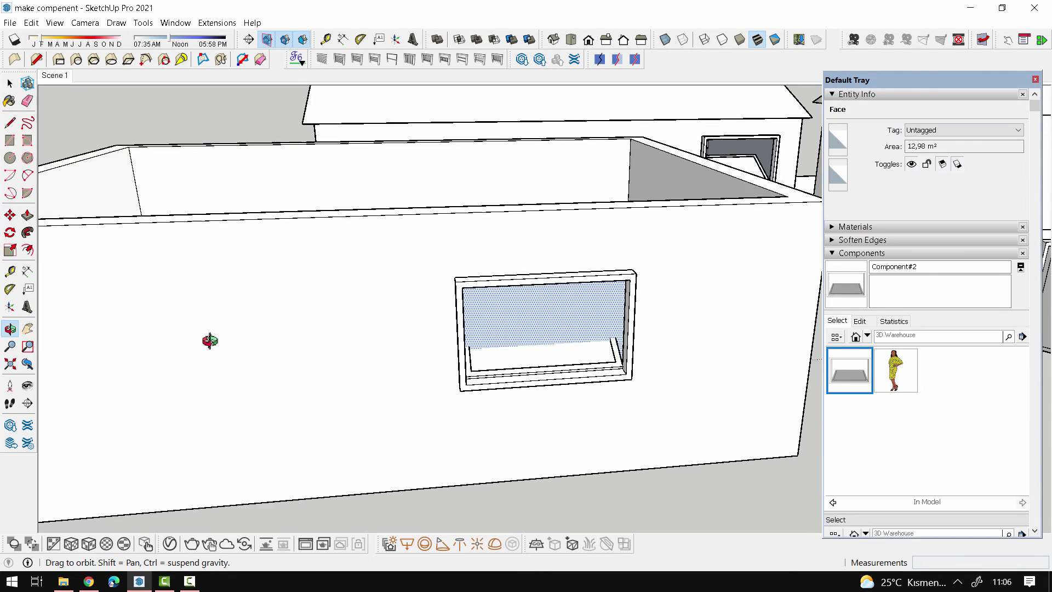
mouse_move(617, 331)
middle_mouse_down()
mouse_move(162, 432)
mouse_move(273, 413)
mouse_move(661, 253)
mouse_move(721, 318)
middle_mouse_up()
scroll(528, 317, "up", 5)
scroll(553, 327, "down", 5)
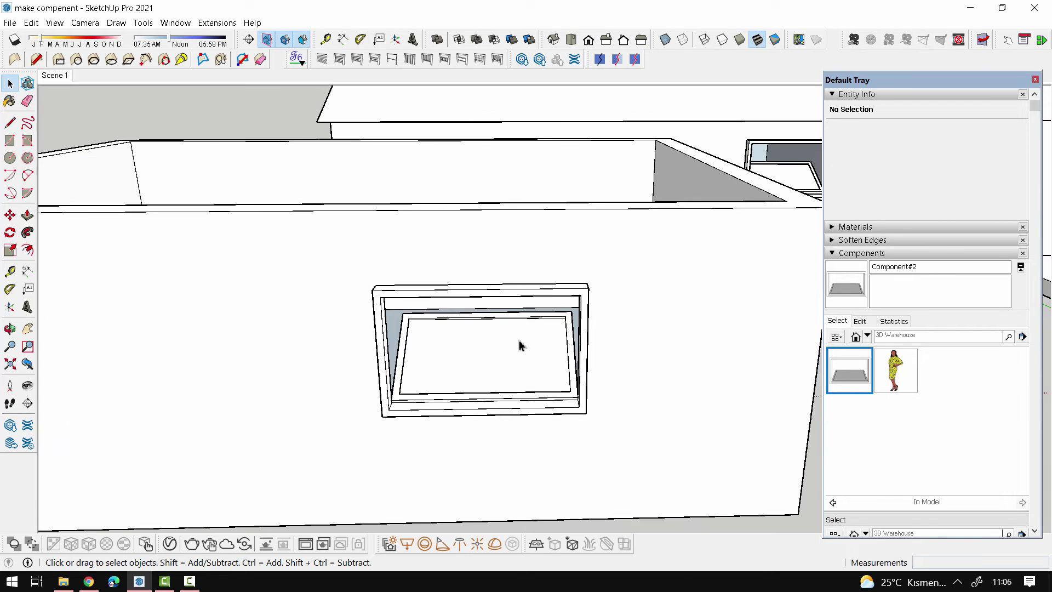
scroll(521, 345, "down", 3)
scroll(514, 352, "down", 2)
scroll(465, 364, "down", 3)
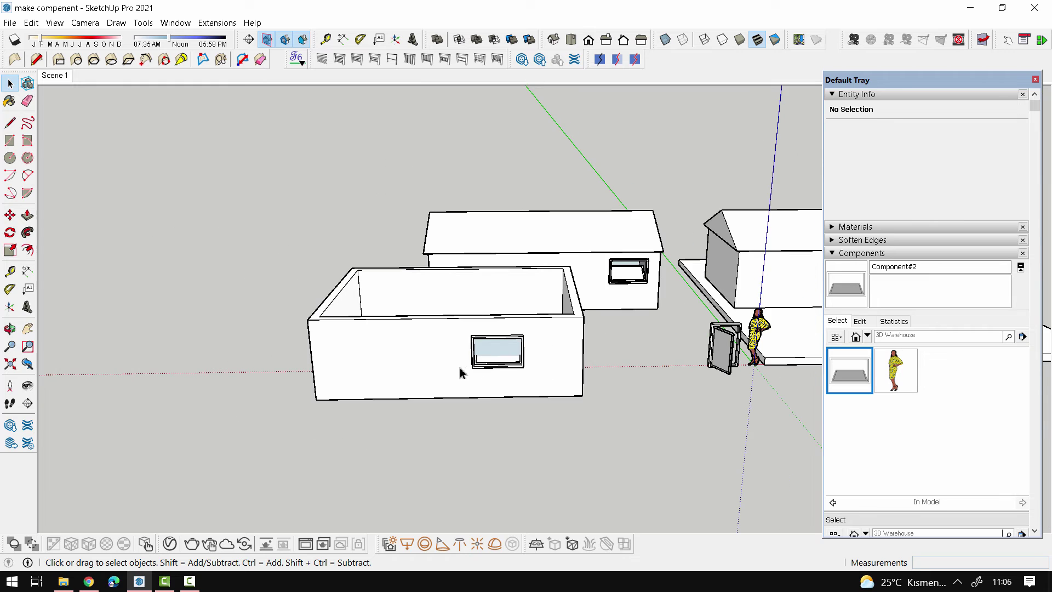
left_click(451, 367)
middle_click_drag(451, 366, 483, 285)
scroll(470, 306, "up", 2)
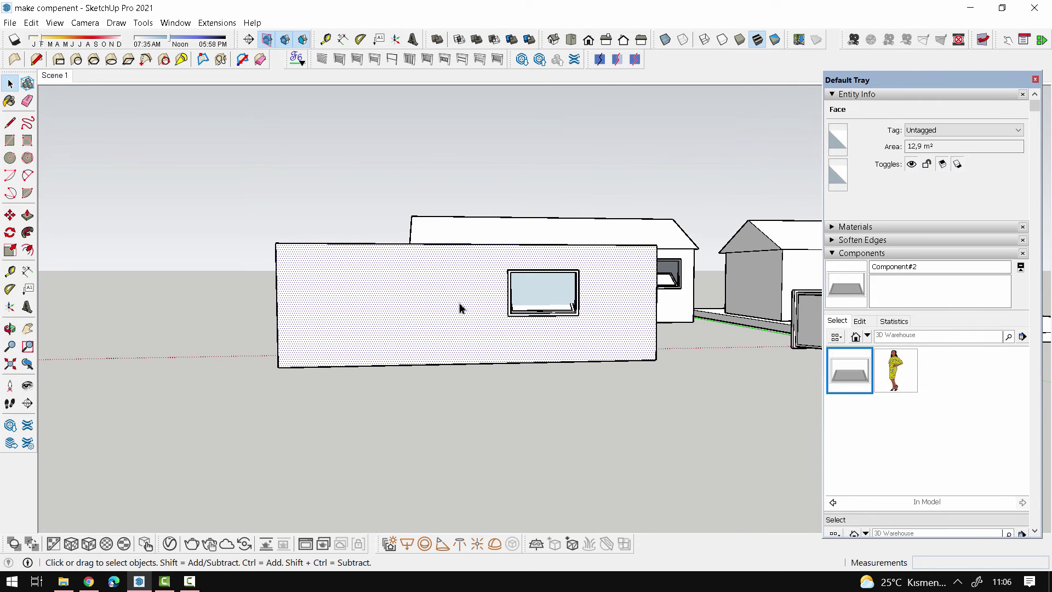
- Select the walled enclosure, dismiss its context menu, and orbit to view the model from above
left_click(461, 421)
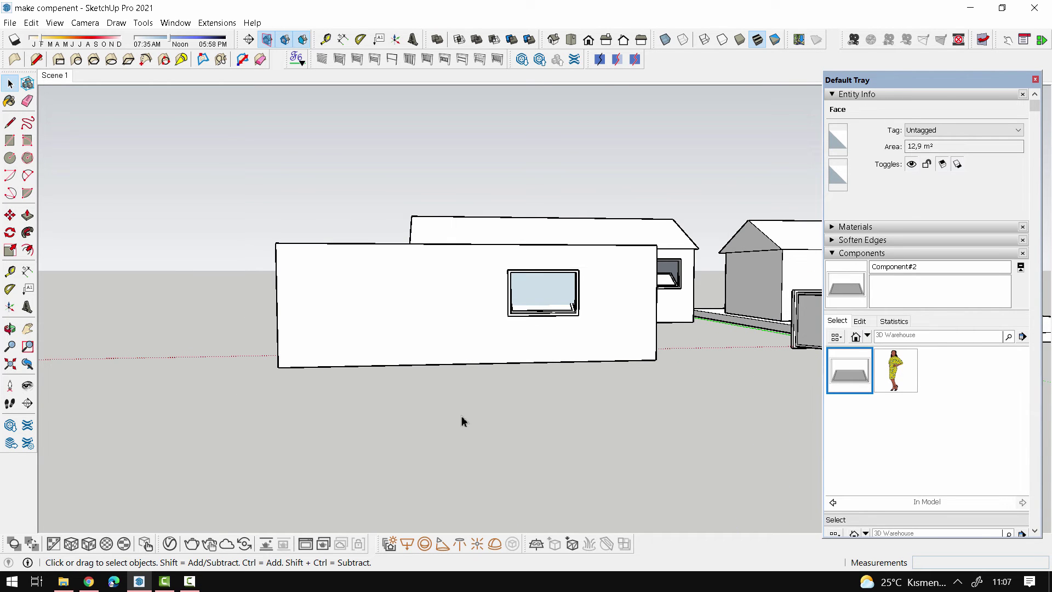
scroll(354, 310, "up", 3)
triple_click(354, 310)
right_click(354, 310)
left_click(418, 513)
scroll(332, 324, "down", 3)
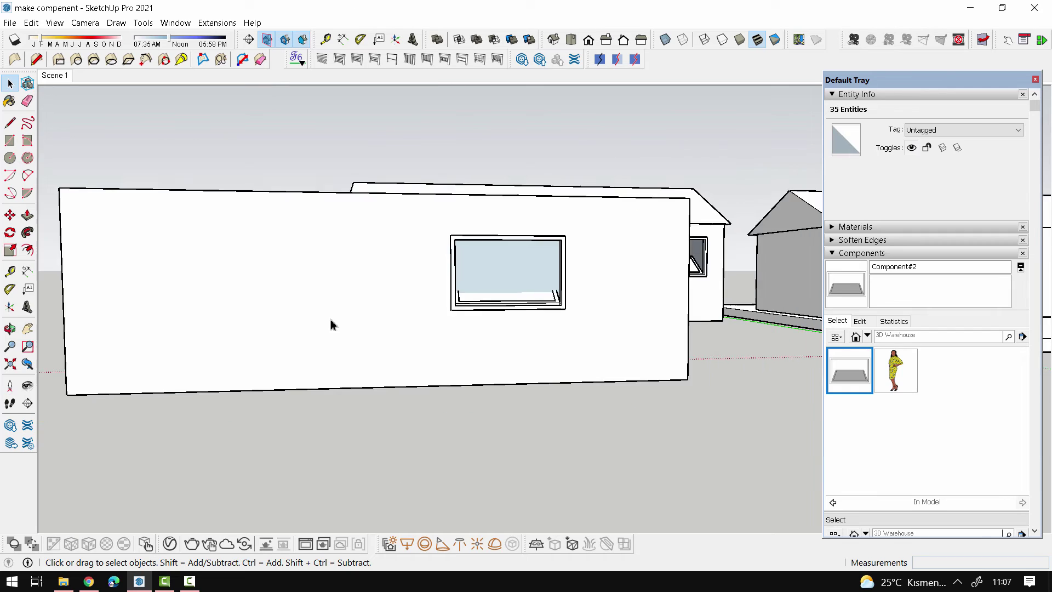
scroll(362, 301, "down", 3)
mouse_move(362, 301)
middle_mouse_down()
mouse_move(463, 406)
mouse_move(268, 291)
middle_mouse_up()
scroll(510, 291, "up", 2)
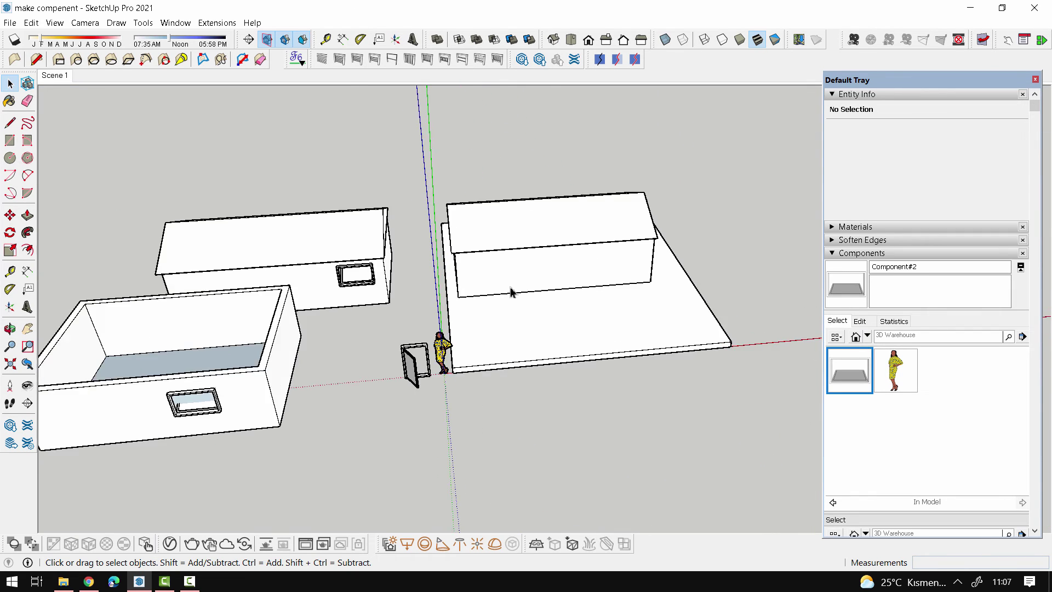
scroll(482, 284, "up", 2)
- Make the platform house's 43 loose wall and roof entities into one group, then view it low
triple_click(486, 280)
right_click(486, 280)
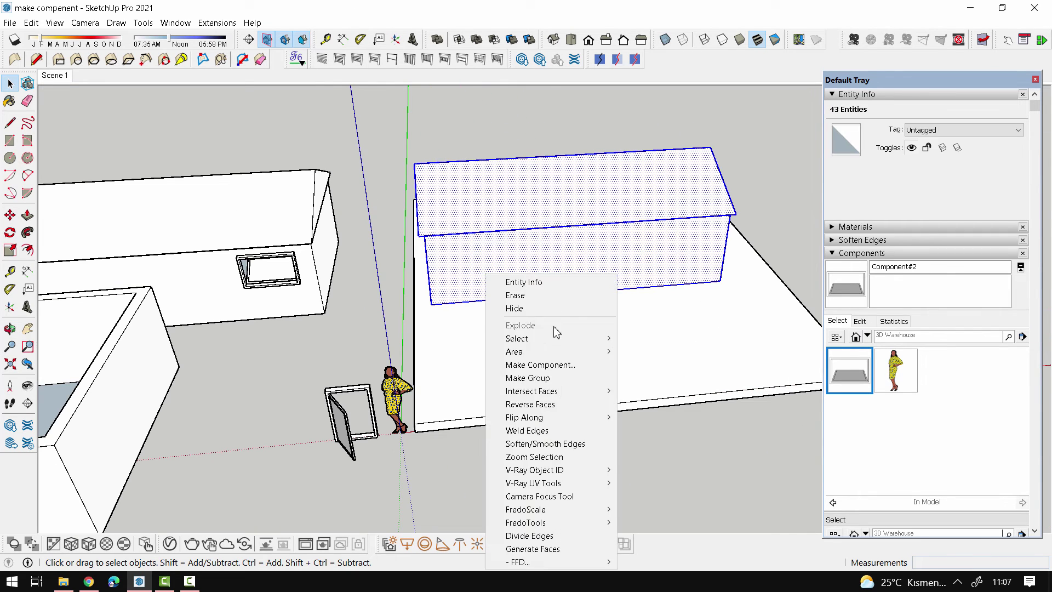
left_click(557, 374)
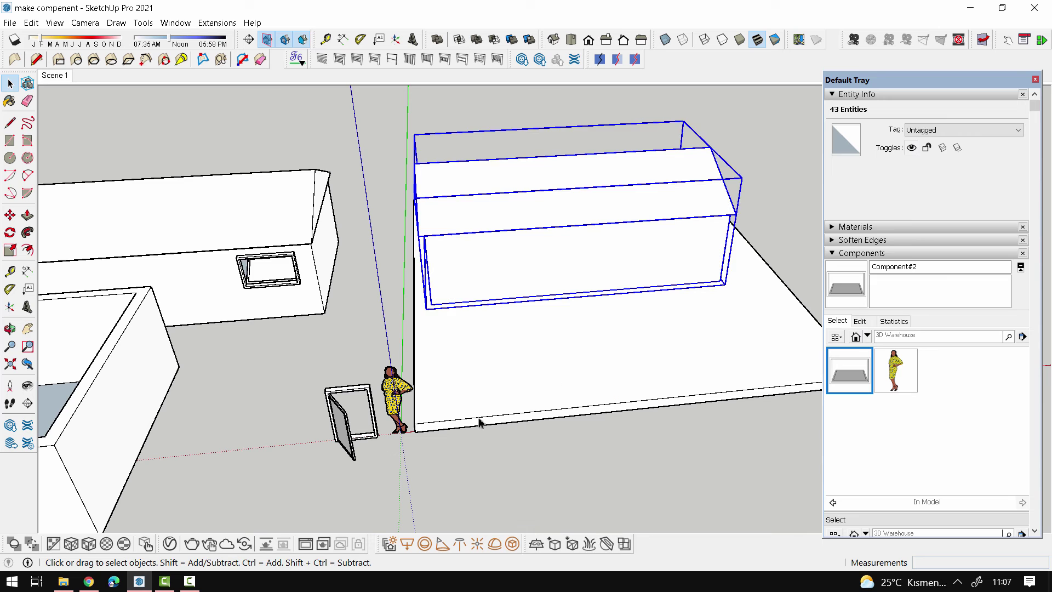
left_click(368, 424)
left_click(504, 349)
scroll(556, 278, "up", 2)
scroll(556, 277, "down", 2)
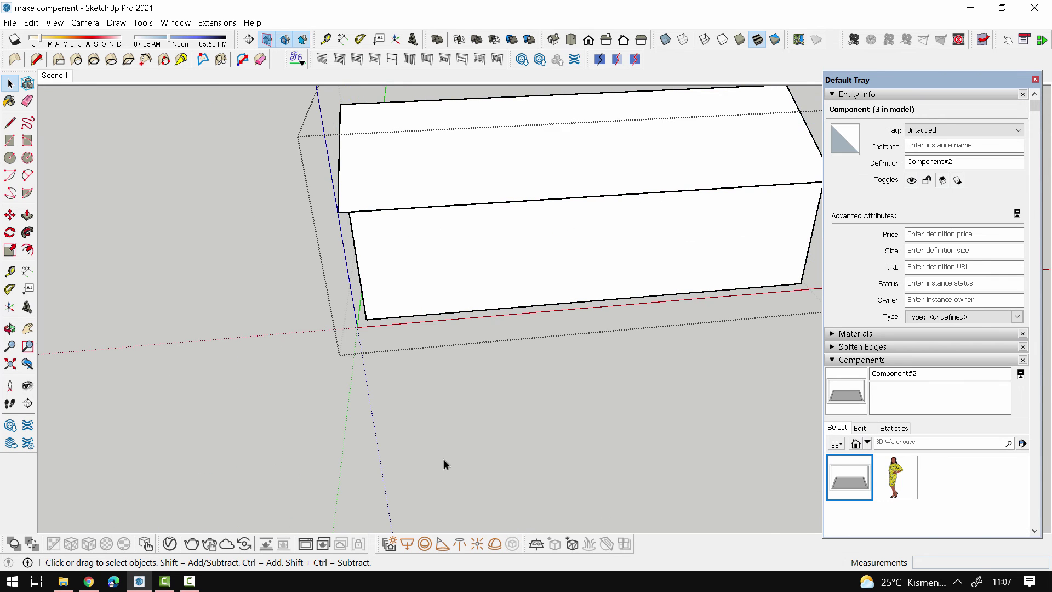
mouse_move(442, 463)
middle_mouse_down()
mouse_move(531, 368)
mouse_move(556, 160)
middle_mouse_up()
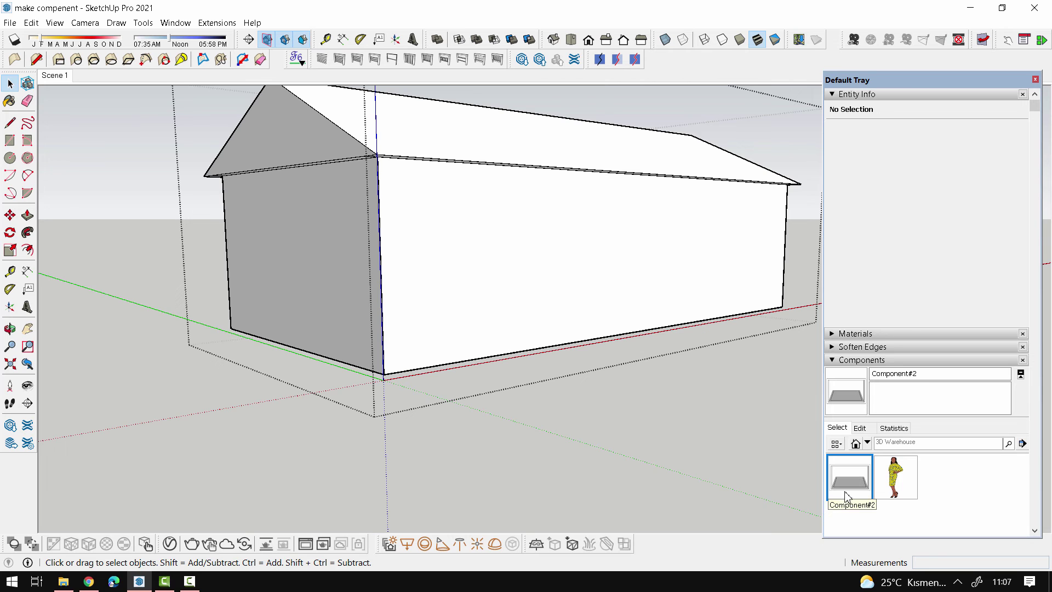
- Place a fourth Component#2 window on the platform house's side wall and zoom out to all buildings
left_click(858, 478)
left_click(431, 313)
scroll(532, 259, "up", 3)
mouse_move(532, 259)
middle_mouse_down()
mouse_move(287, 282)
mouse_move(422, 258)
mouse_move(596, 298)
middle_mouse_up()
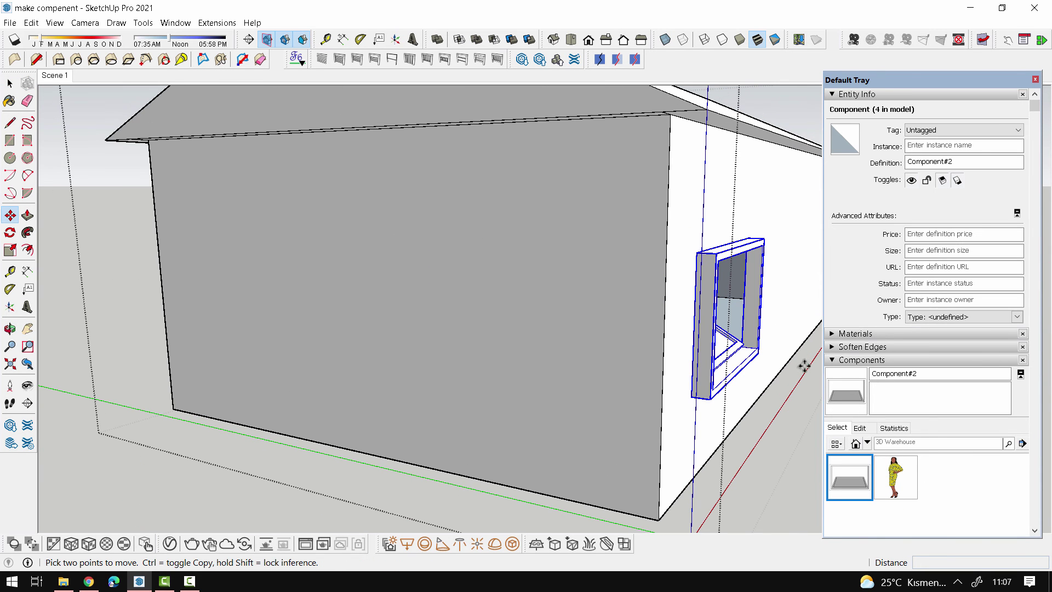
scroll(371, 305, "down", 3)
scroll(554, 343, "down", 3)
key("space")
key("Escape")
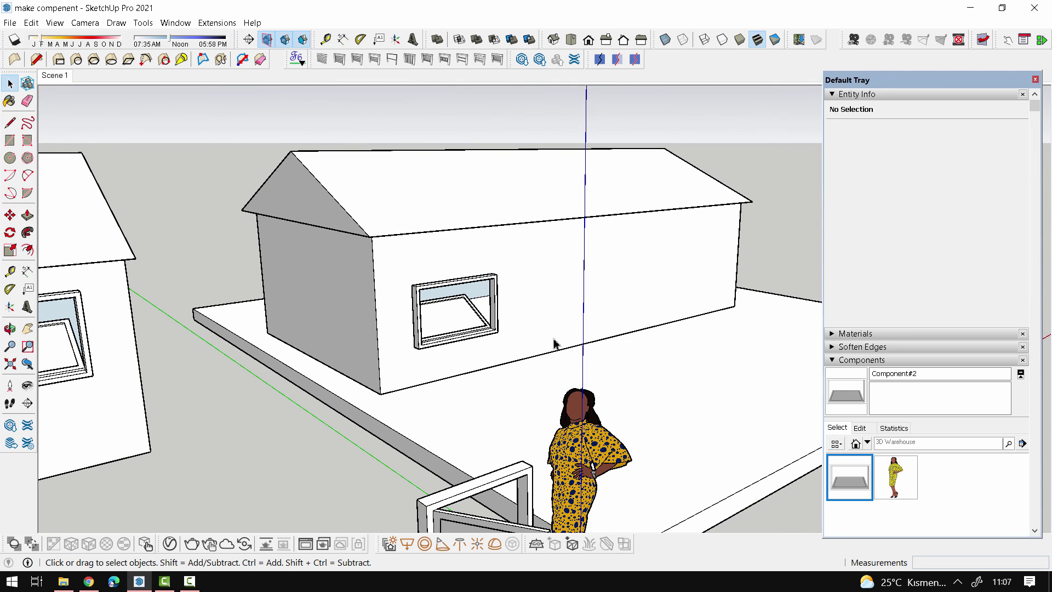
scroll(553, 344, "down", 3)
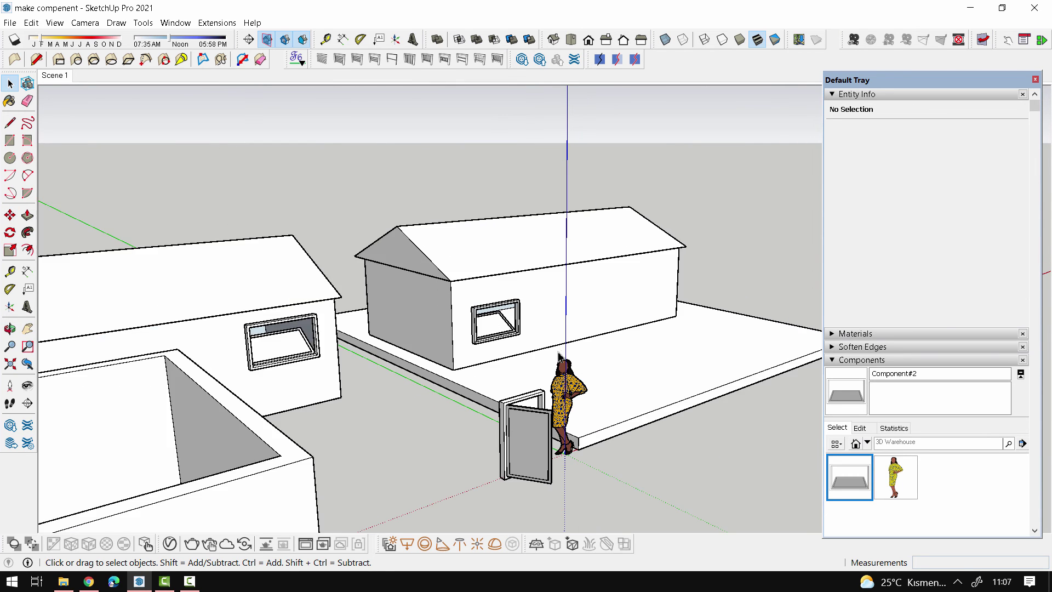
scroll(586, 413, "down", 2)
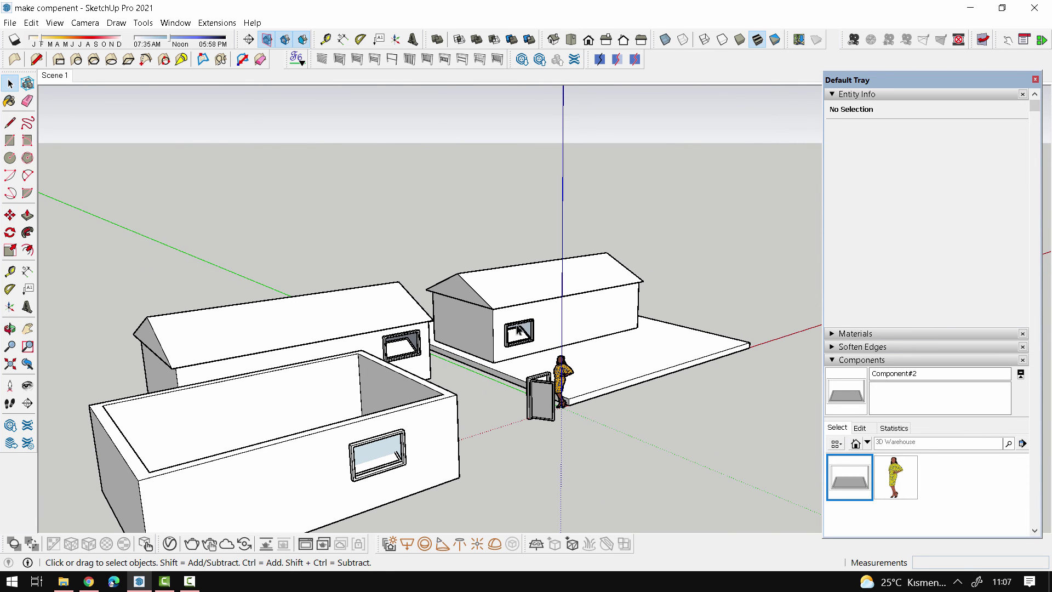